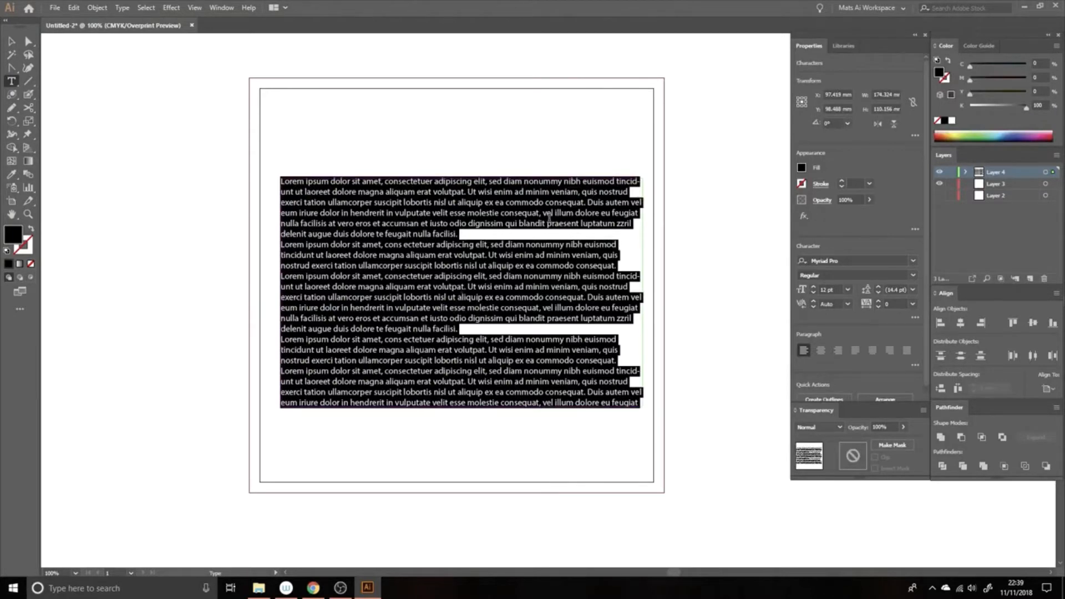
Marquee-select the Lorem ipsum text frame with the Selection tool and delete it
{"action": "left_click", "coordinate": [11, 41]}
{"action": "left_click_drag", "start_coordinate": [210, 99], "coordinate": [466, 318]}
{"action": "key", "text": "Delete"}
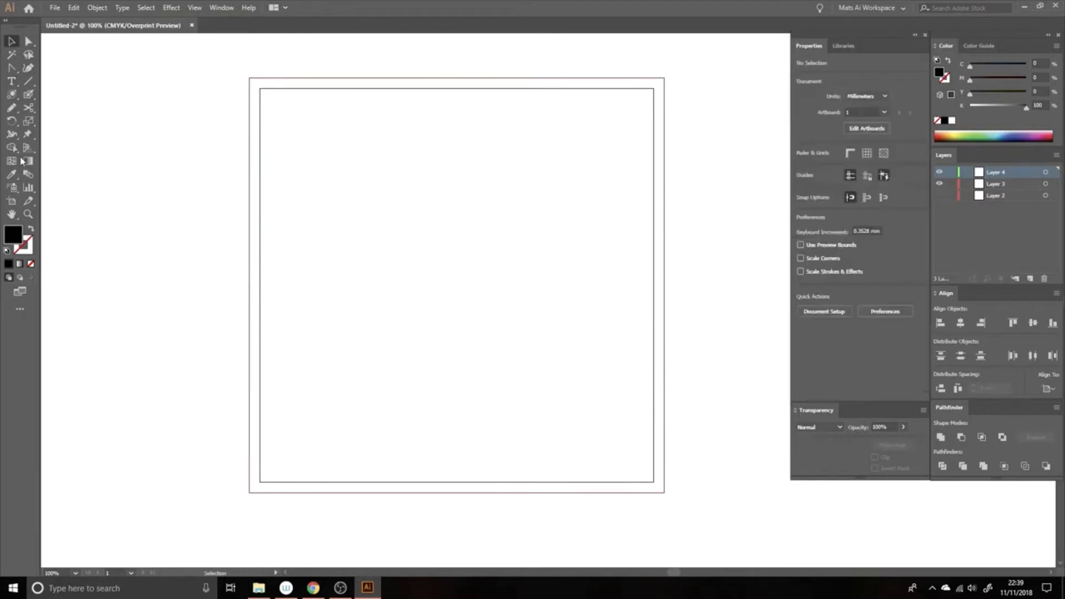
Type 'DesignGroupUK' as point text, then drag a placeholder-filled paragraph box below it
{"action": "left_click", "coordinate": [11, 81]}
{"action": "left_click", "coordinate": [12, 82]}
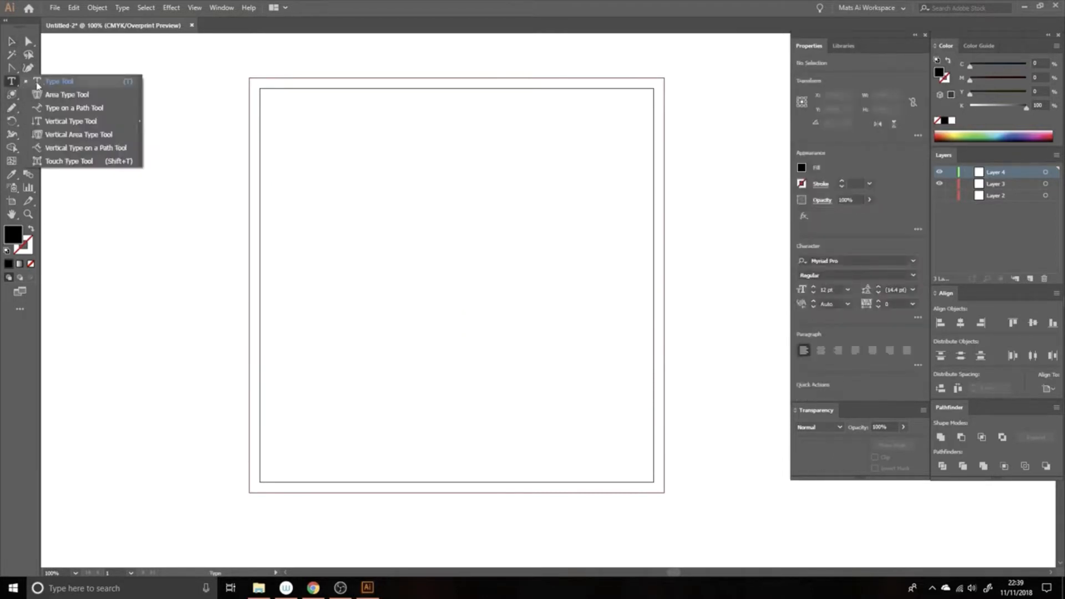
{"action": "left_click", "coordinate": [58, 86]}
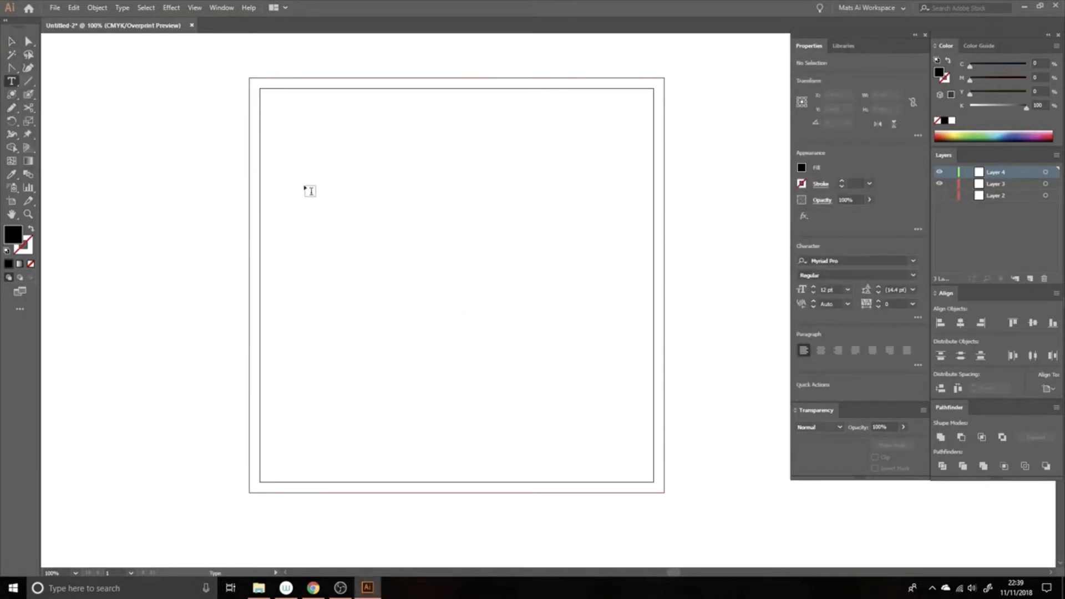
{"action": "left_click", "coordinate": [338, 261]}
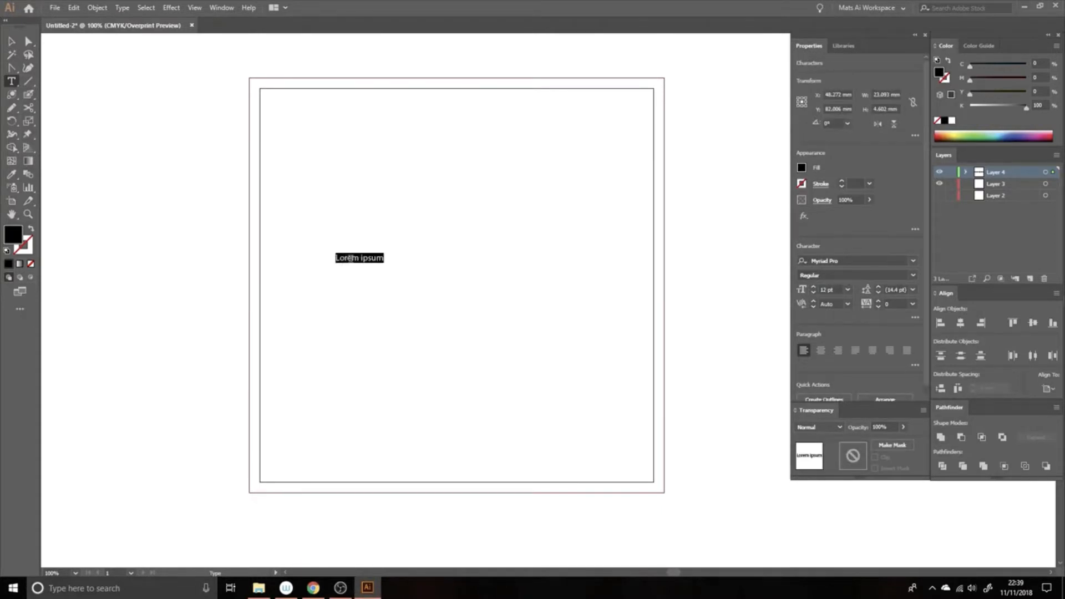
{"action": "type", "text": "De"}
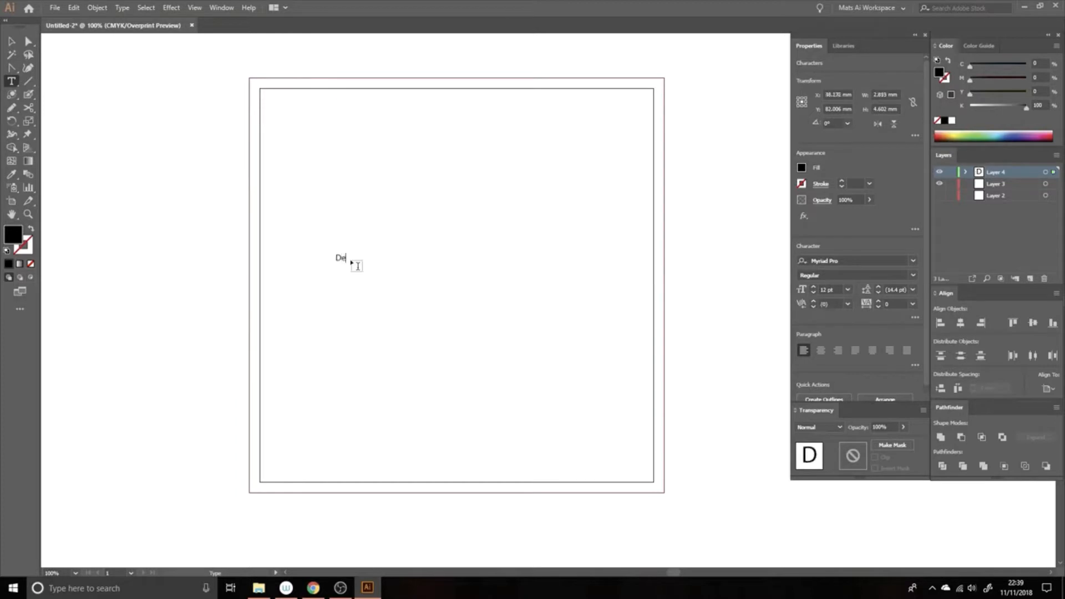
{"action": "type", "text": "signGroupUK"}
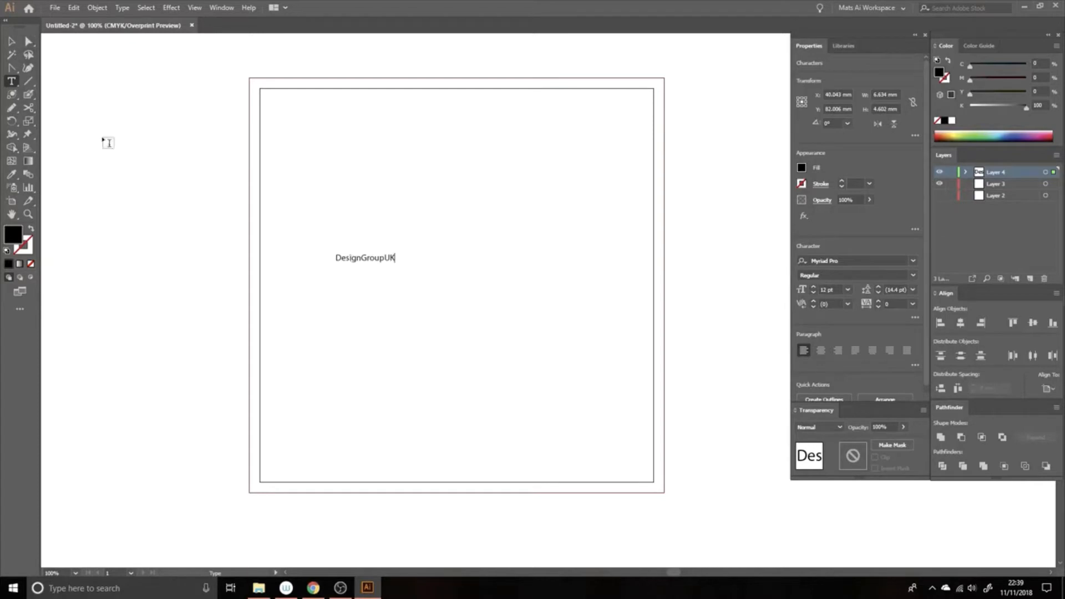
{"action": "left_click_drag", "start_coordinate": [315, 295], "coordinate": [621, 483]}
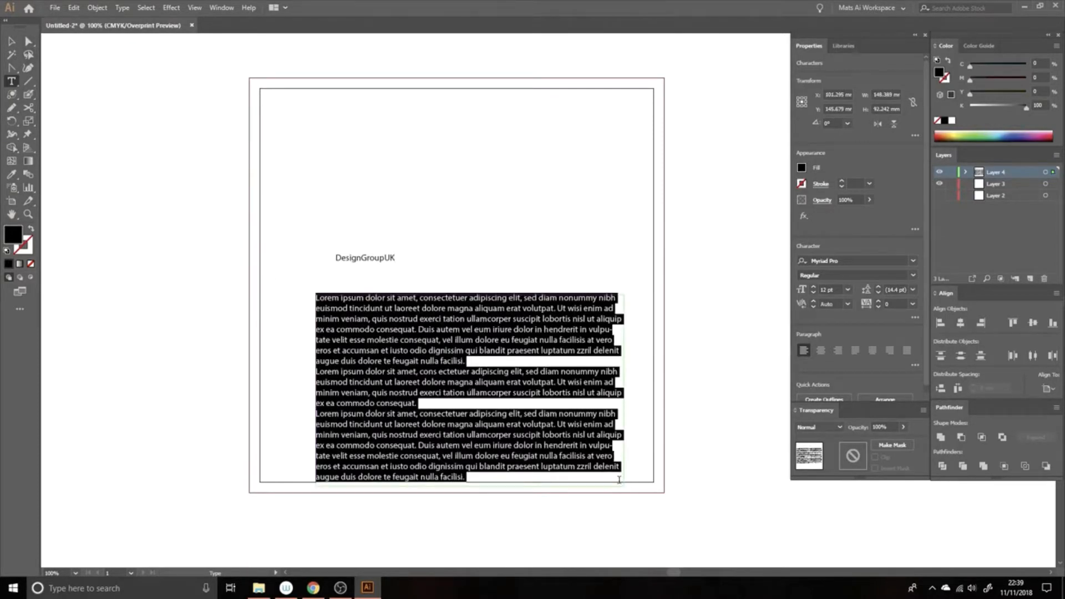
Type 'Design' in the lower frame, then resize it, convert it to point text and scale it
{"action": "type", "text": "DesignGroupUK"}
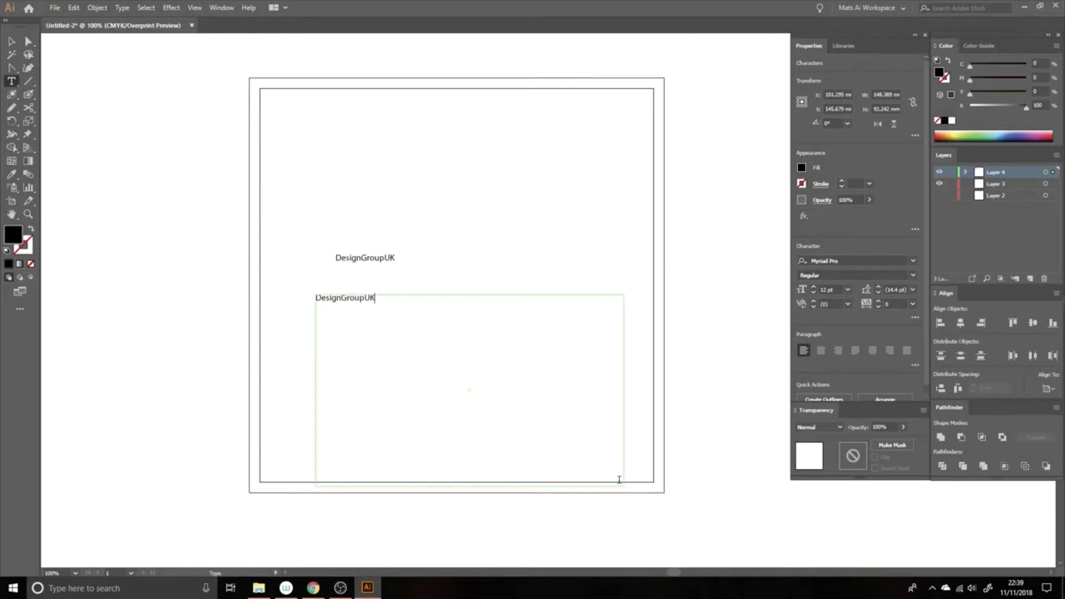
{"action": "left_click", "coordinate": [11, 42]}
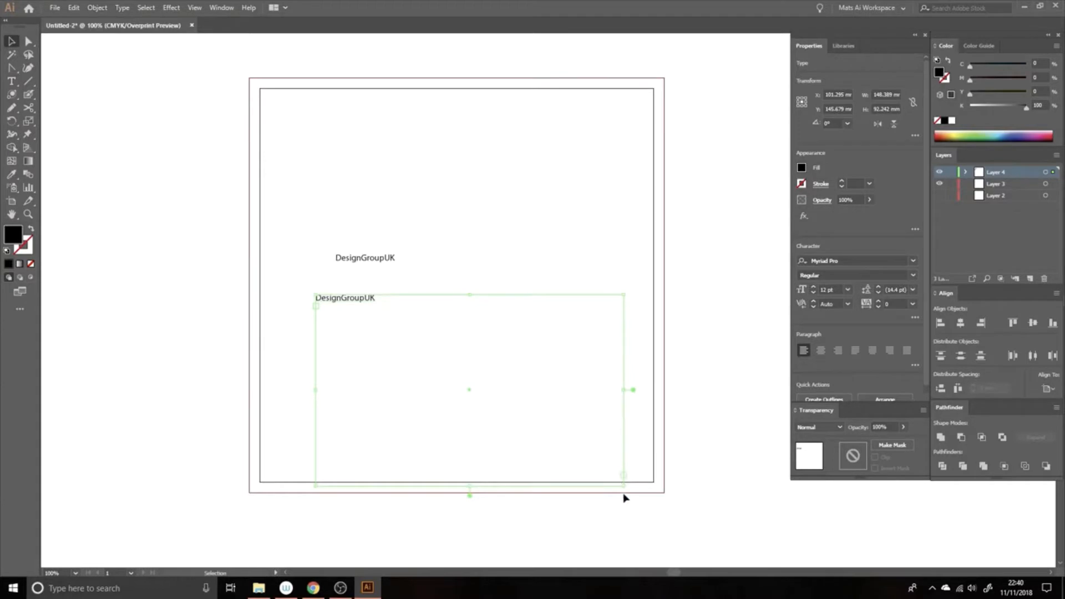
{"action": "mouse_move", "coordinate": [625, 488]}
{"action": "left_mouse_down"}
{"action": "mouse_move", "coordinate": [416, 364]}
{"action": "mouse_move", "coordinate": [380, 309]}
{"action": "mouse_move", "coordinate": [620, 502]}
{"action": "left_mouse_up"}
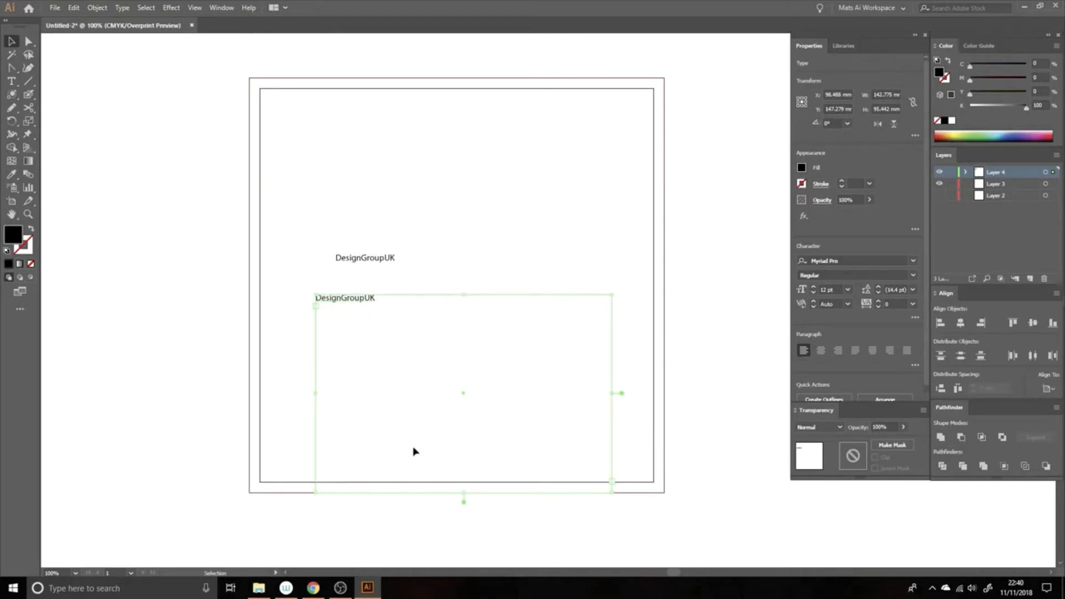
{"action": "double_click", "coordinate": [622, 394]}
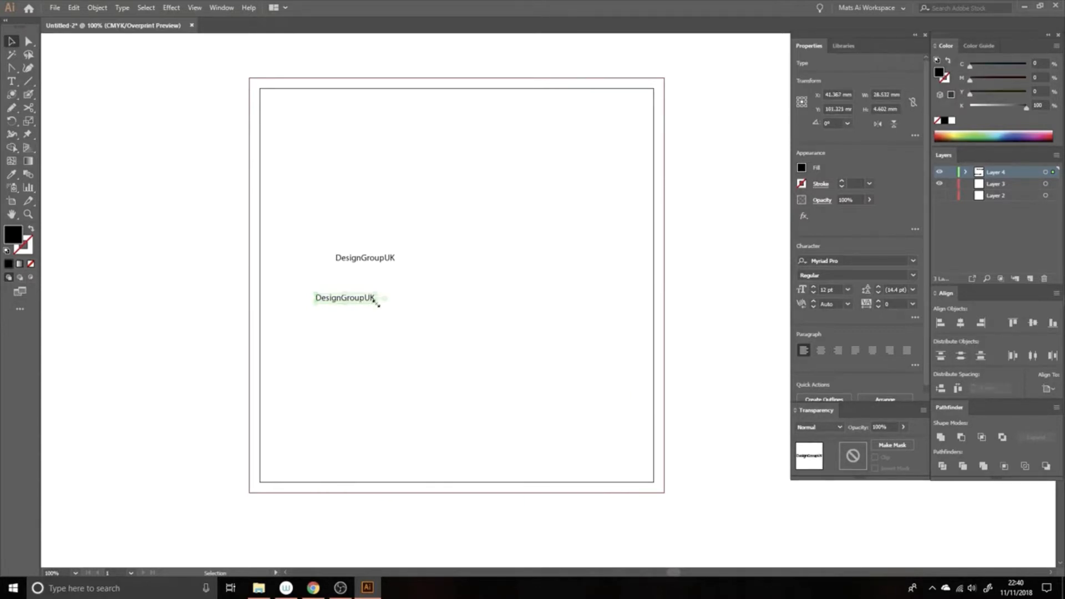
{"action": "left_click_drag", "start_coordinate": [375, 301], "coordinate": [407, 308]}
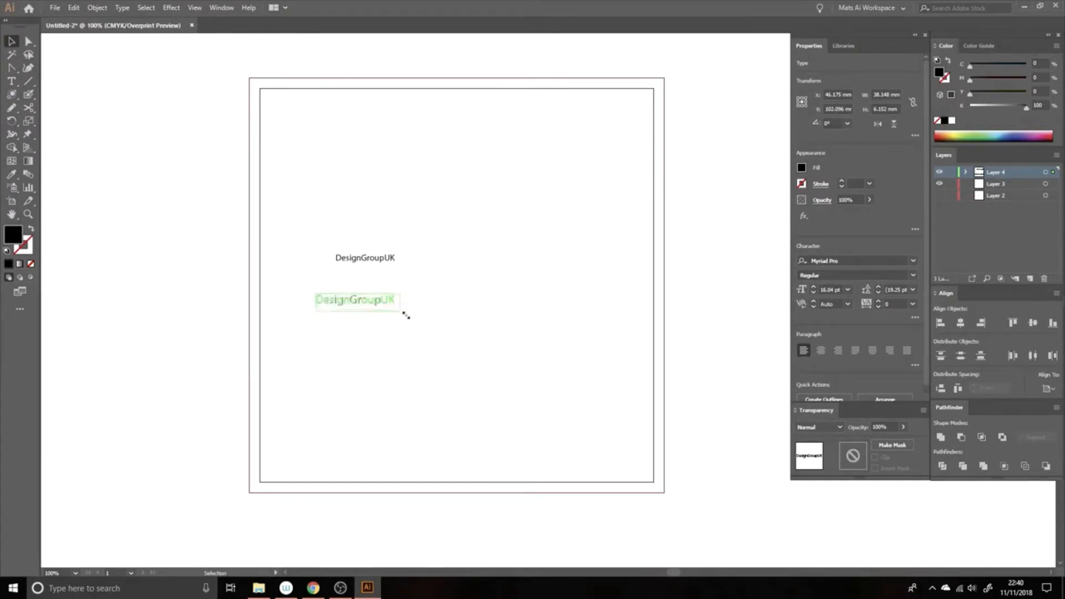
{"action": "left_click_drag", "start_coordinate": [407, 314], "coordinate": [620, 457]}
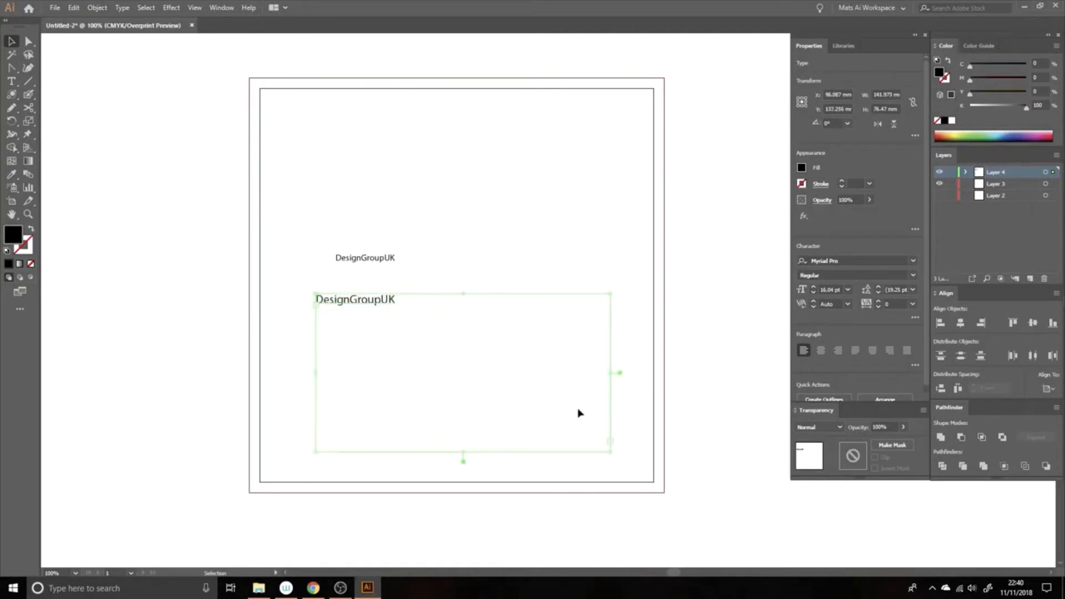
Select the lower DesignGroupUK copy and delete it
{"action": "left_click", "coordinate": [616, 258]}
{"action": "left_click_drag", "start_coordinate": [283, 278], "coordinate": [488, 356]}
{"action": "key", "text": "Delete"}
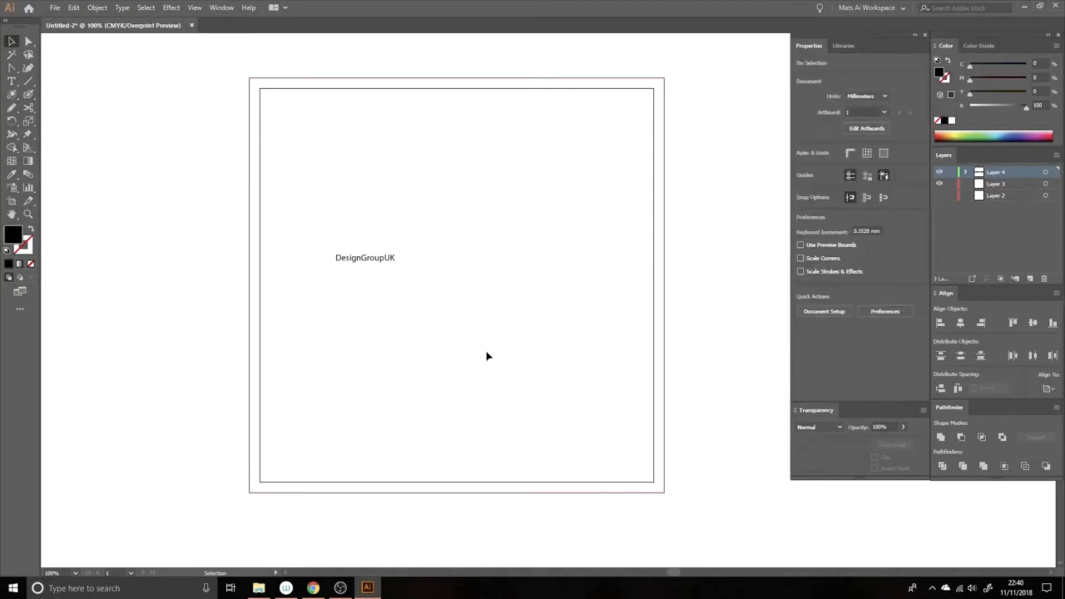
Scale the DesignGroupUK heading up to 73.77 pt and move it toward the artboard centre
{"action": "left_click", "coordinate": [363, 259]}
{"action": "left_click_drag", "start_coordinate": [397, 253], "coordinate": [635, 177]}
{"action": "left_click_drag", "start_coordinate": [337, 263], "coordinate": [278, 273]}
{"action": "left_click_drag", "start_coordinate": [494, 272], "coordinate": [494, 269]}
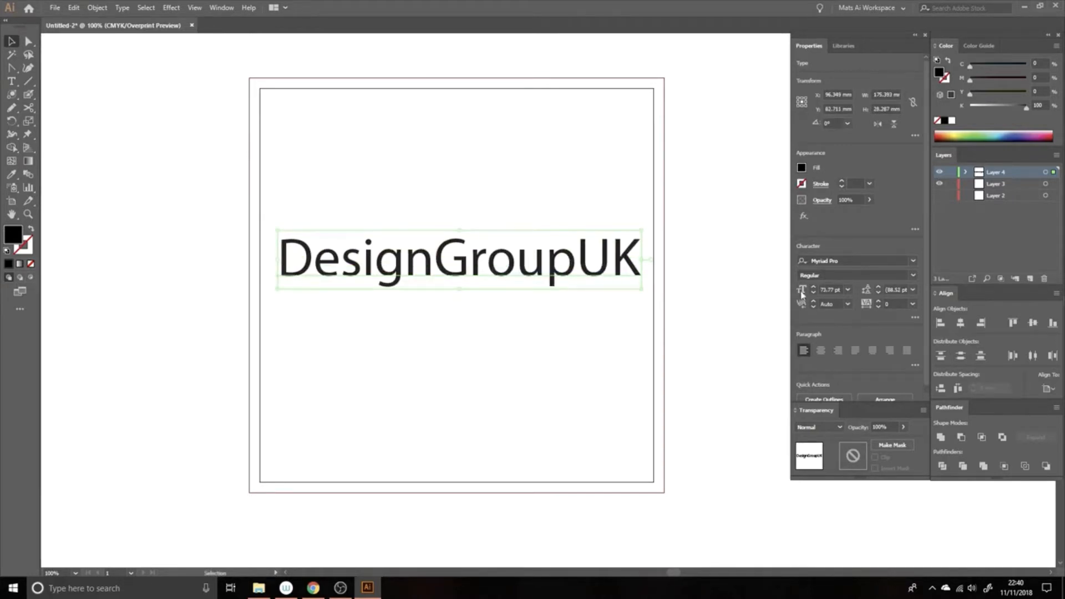
Widen the heading's text box to about 250 mm, leaving leading unchanged
{"action": "left_click", "coordinate": [913, 290]}
{"action": "left_click", "coordinate": [913, 290]}
{"action": "left_click_drag", "start_coordinate": [642, 288], "coordinate": [777, 300]}
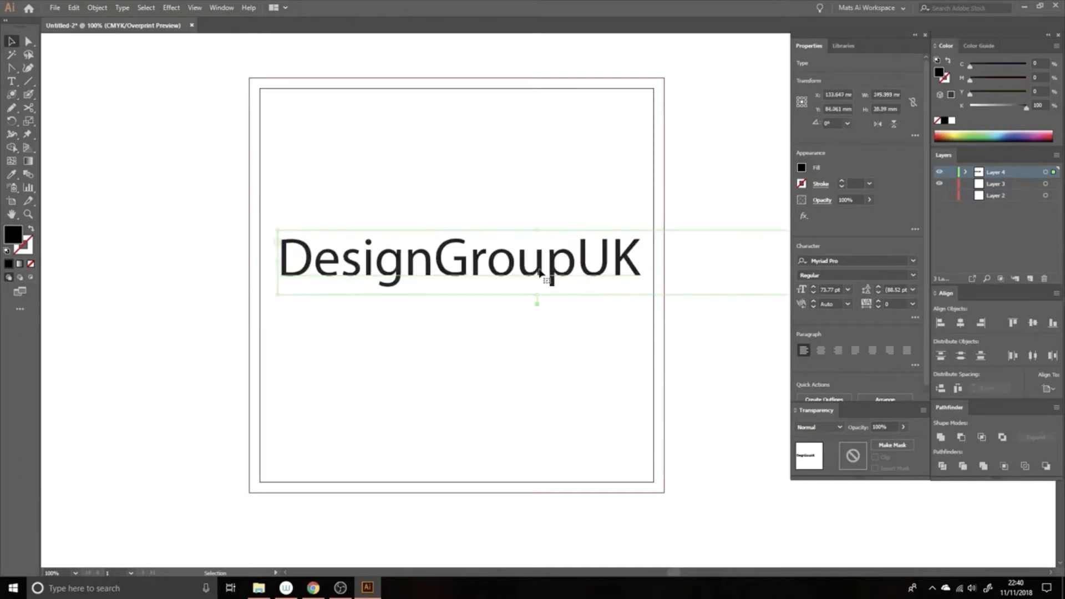
{"action": "key", "text": "space"}
{"action": "left_click_drag", "start_coordinate": [530, 267], "coordinate": [216, 242]}
{"action": "key", "text": "space"}
Adjust DesignGroupUK's tracking with Alt+Arrow keys until it settles at 140
{"action": "key", "text": "t"}
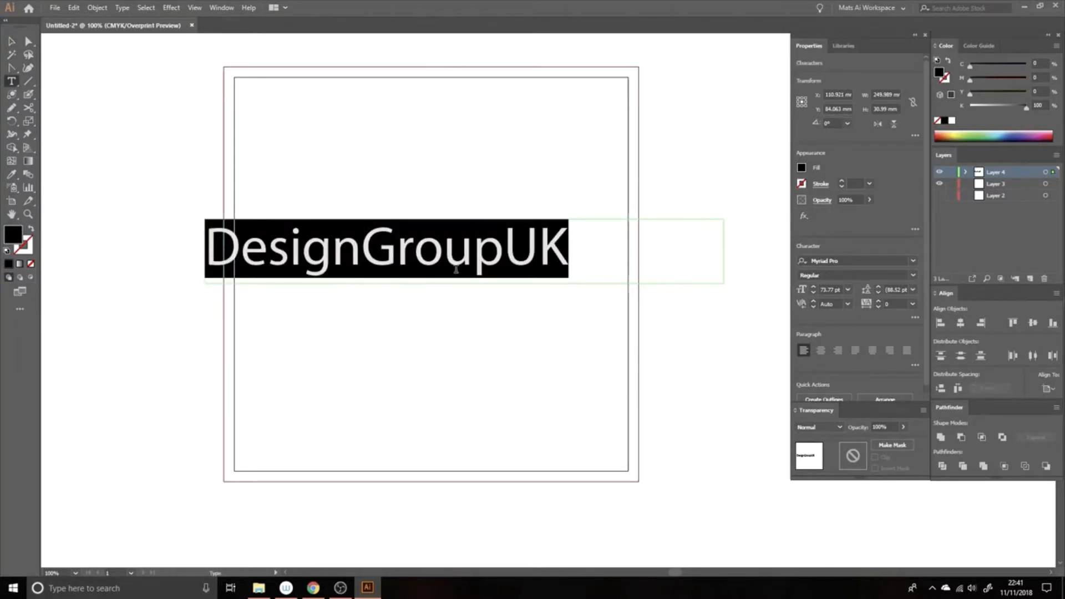
{"action": "key", "text": "alt"}
{"action": "key", "text": "alt+Right"}
{"action": "key", "text": "alt+Right"}
{"action": "key", "text": "alt+Right"}
{"action": "key", "text": "alt+Right"}
{"action": "key", "text": "alt+Right"}
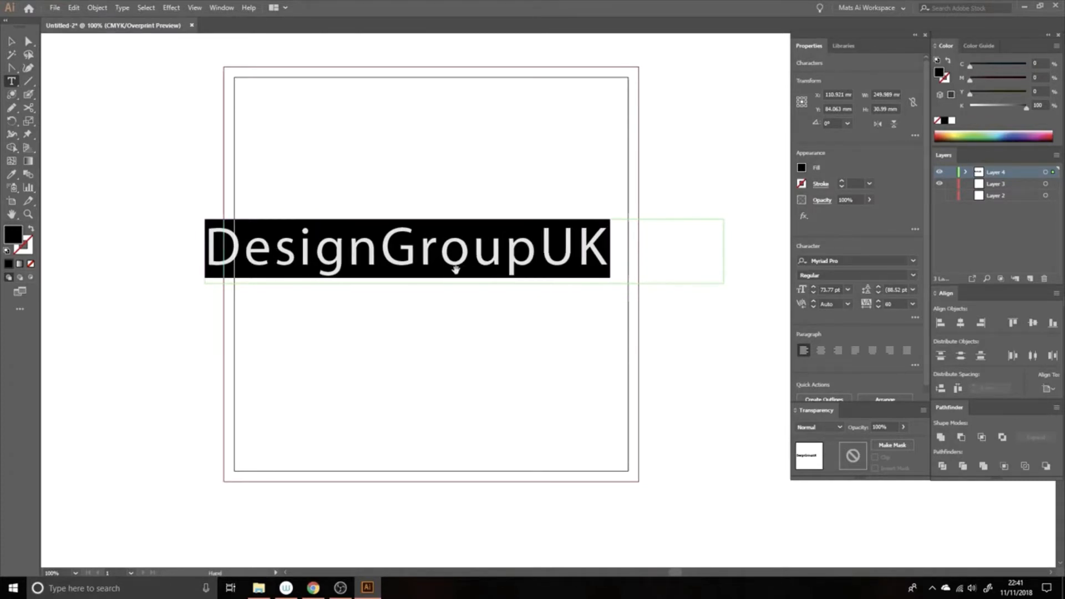
{"action": "key", "text": "alt+Right"}
{"action": "key", "text": "alt+Right"}
{"action": "key", "text": "alt+Right"}
{"action": "key", "text": "alt+Right"}
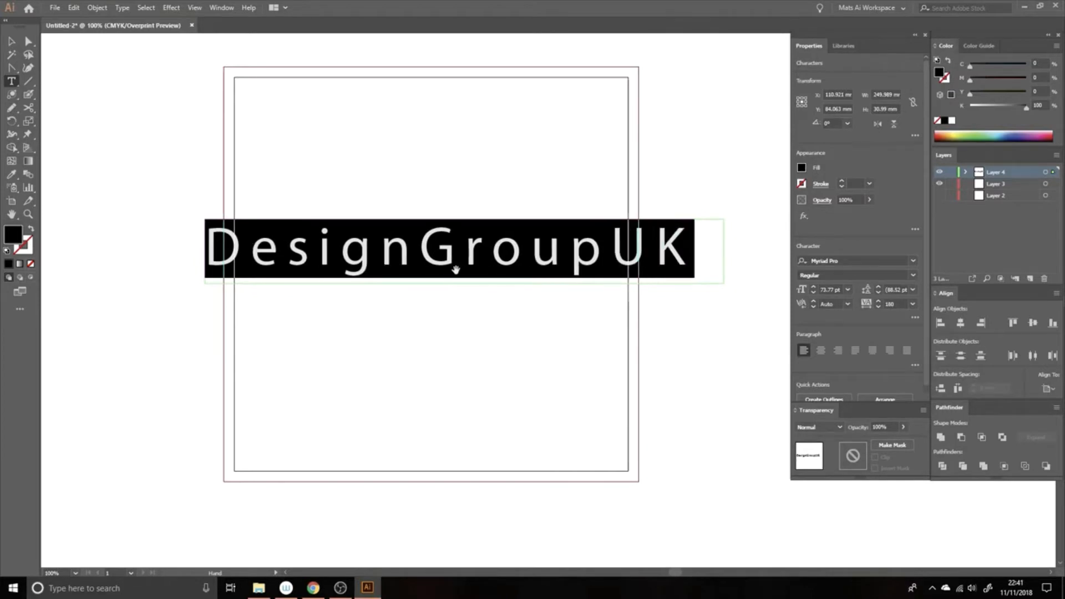
{"action": "key", "text": "alt+Left"}
{"action": "key", "text": "alt+Left"}
{"action": "key", "text": "alt+Left"}
{"action": "key", "text": "alt+Left"}
{"action": "key", "text": "alt+Left"}
{"action": "key", "text": "alt+Left"}
{"action": "key", "text": "alt+Left"}
{"action": "key", "text": "alt+Left"}
{"action": "key", "text": "alt+Left"}
{"action": "key", "text": "alt+Left"}
{"action": "key", "text": "alt+Left"}
{"action": "key", "text": "alt+Left"}
{"action": "key", "text": "alt+Left"}
{"action": "key", "text": "alt+Left"}
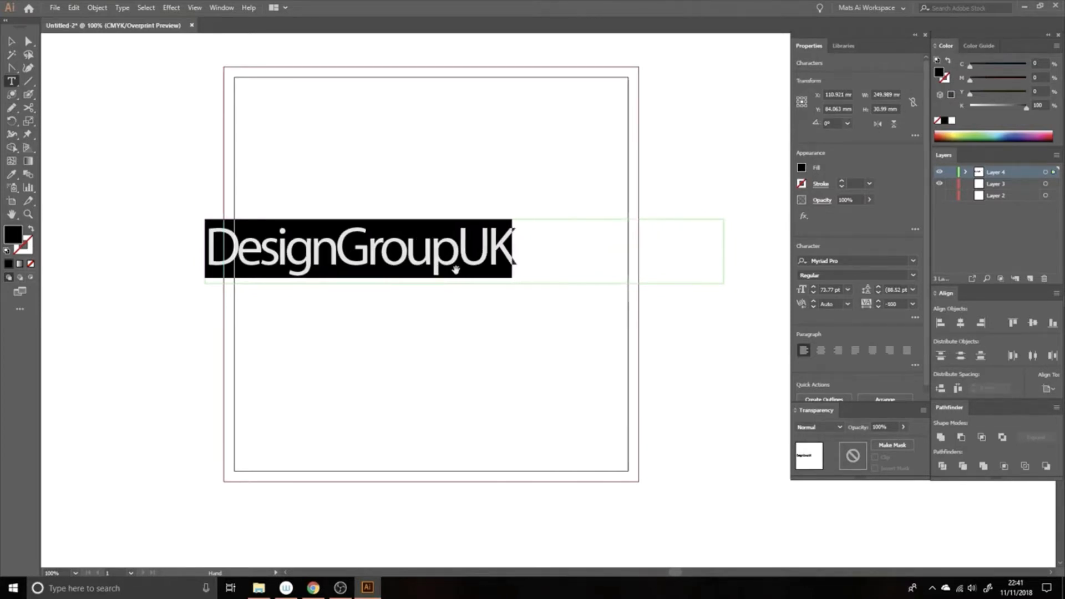
{"action": "key", "text": "alt+Right"}
{"action": "key", "text": "alt+Right"}
{"action": "key", "text": "alt+Right"}
{"action": "key", "text": "alt+Right"}
{"action": "key", "text": "alt+Right"}
{"action": "key", "text": "alt+Right"}
{"action": "key", "text": "alt+Right"}
{"action": "key", "text": "alt+Right"}
{"action": "key", "text": "alt+Right"}
{"action": "key", "text": "alt+Right"}
{"action": "key", "text": "alt+Right"}
{"action": "key", "text": "alt+Right"}
{"action": "key", "text": "alt+Right"}
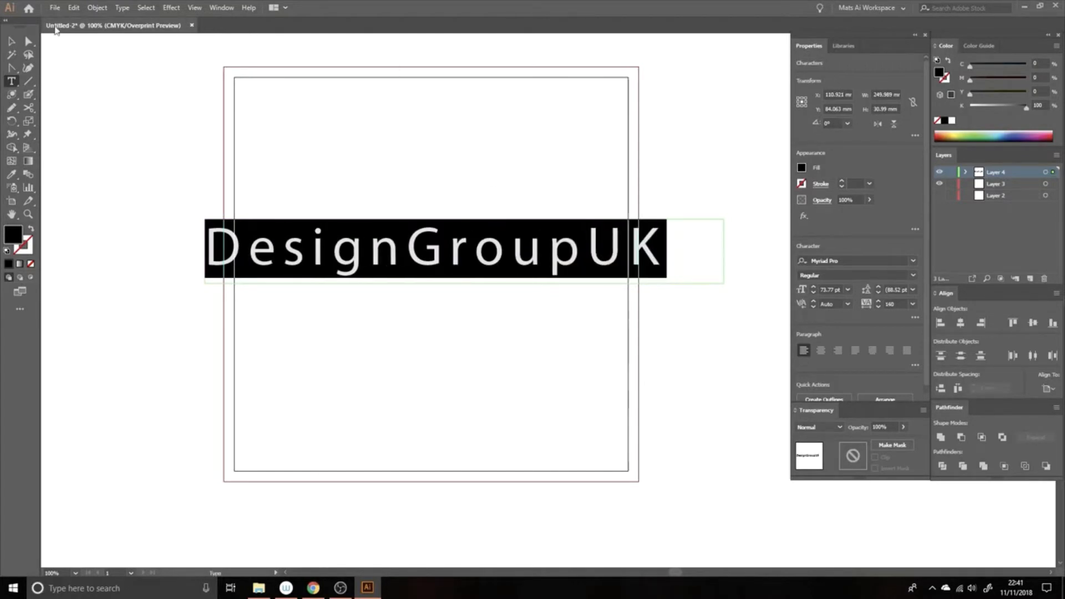
{"action": "left_click", "coordinate": [11, 42]}
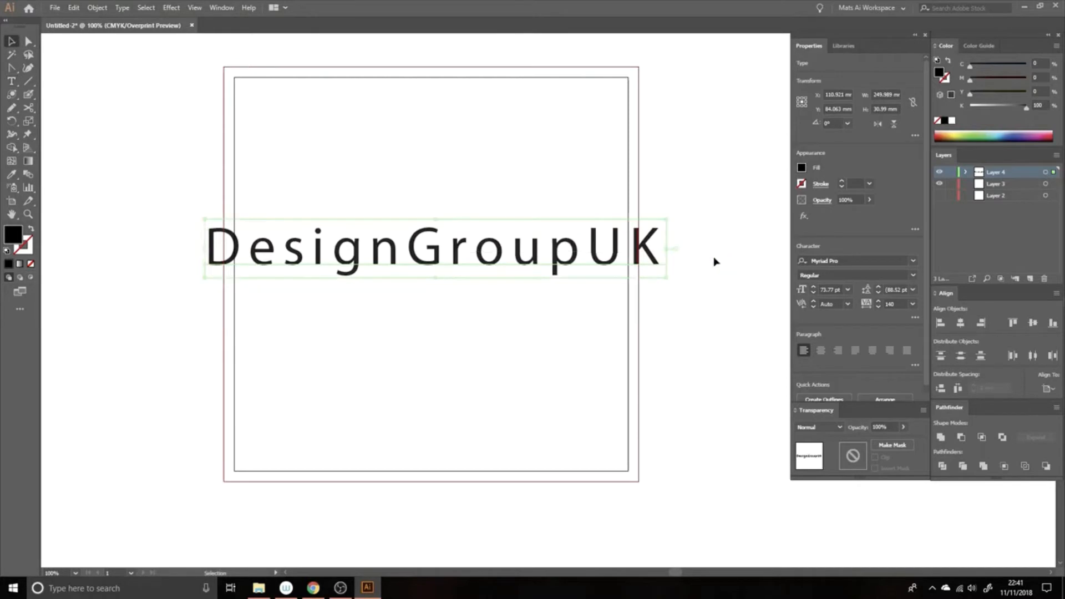
Extend the text frame downward and add a second line reading 'tutorials'
{"action": "left_click_drag", "start_coordinate": [433, 280], "coordinate": [443, 326]}
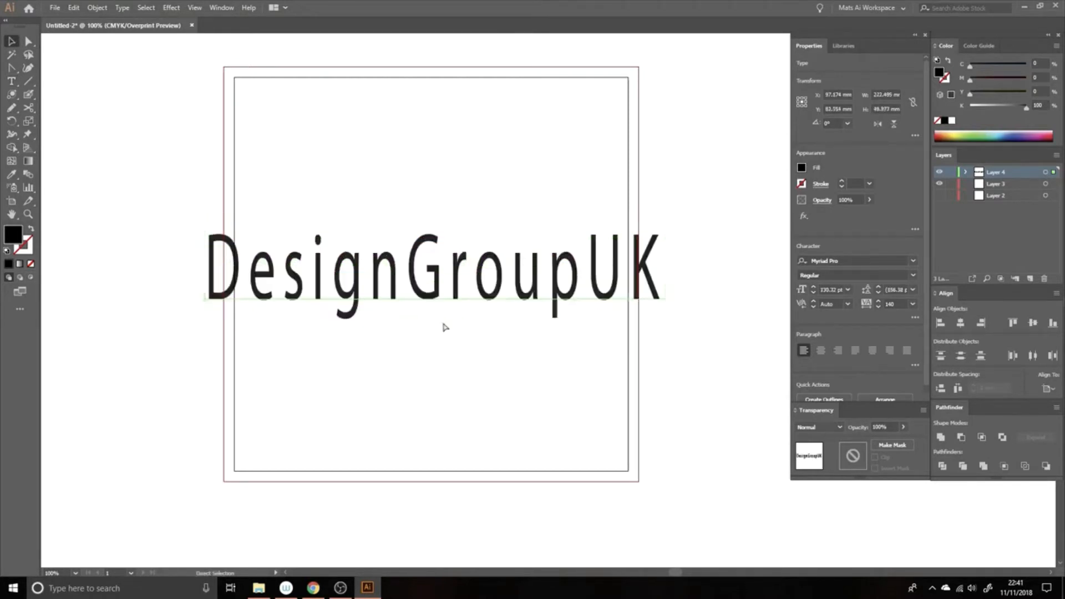
{"action": "key", "text": "ctrl+z"}
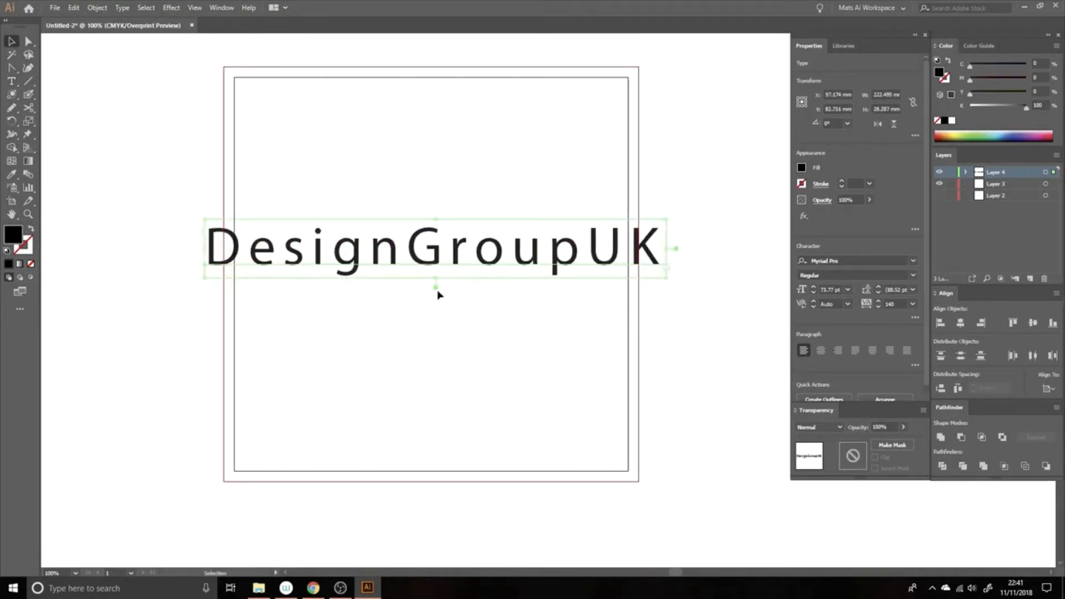
{"action": "left_click_drag", "start_coordinate": [437, 280], "coordinate": [451, 423]}
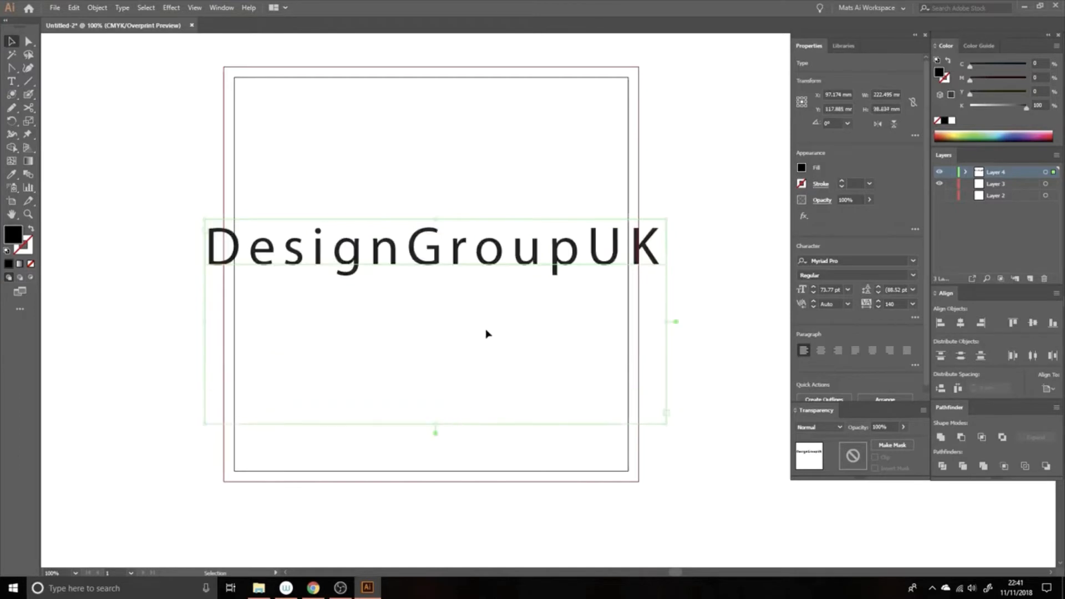
{"action": "key", "text": "t"}
{"action": "left_click", "coordinate": [657, 251]}
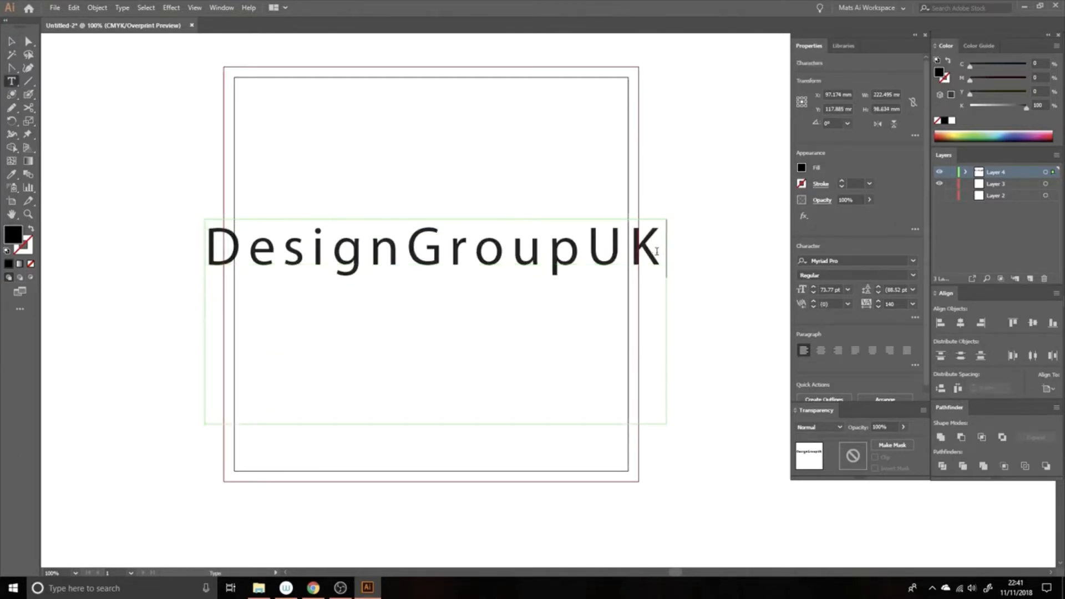
{"action": "key", "text": "Return"}
{"action": "type", "text": "tutori"}
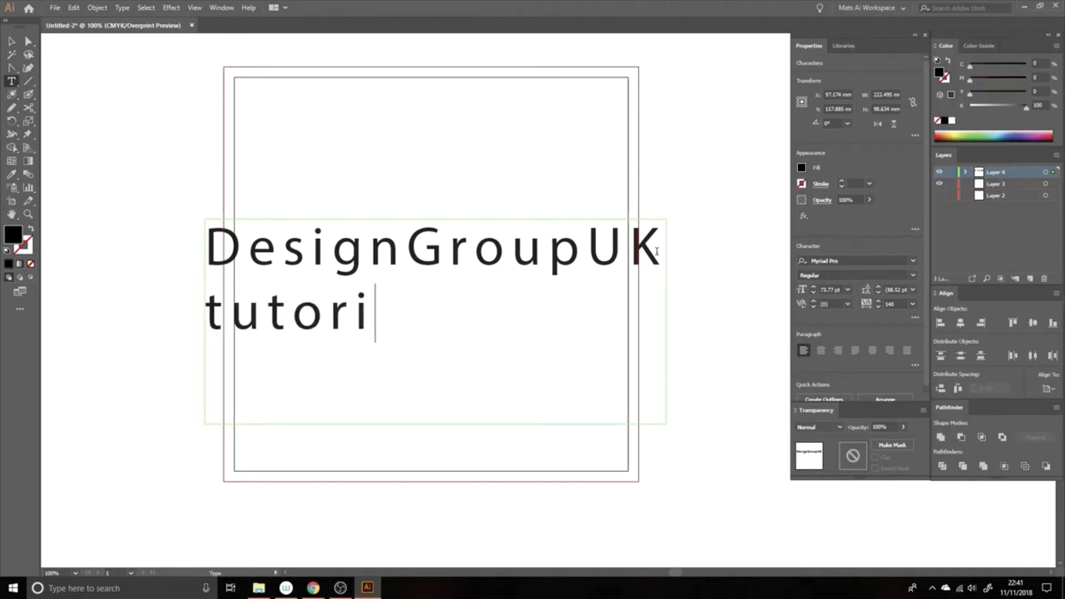
{"action": "key", "text": "BackSpace"}
{"action": "type", "text": "ials"}
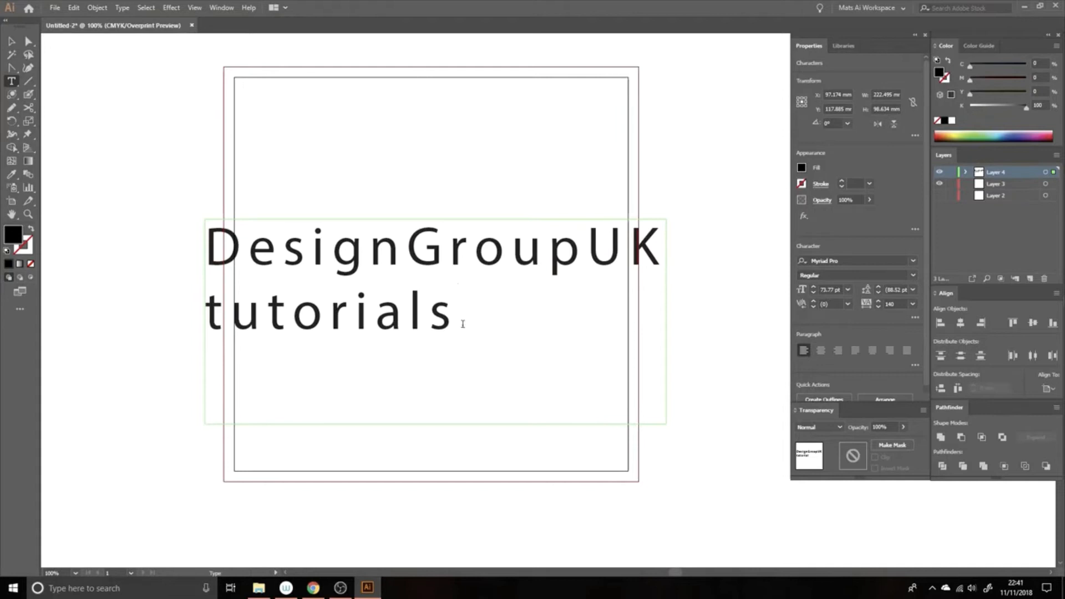
Select both lines and raise the leading to 118.52 pt
{"action": "left_click_drag", "start_coordinate": [463, 324], "coordinate": [160, 245]}
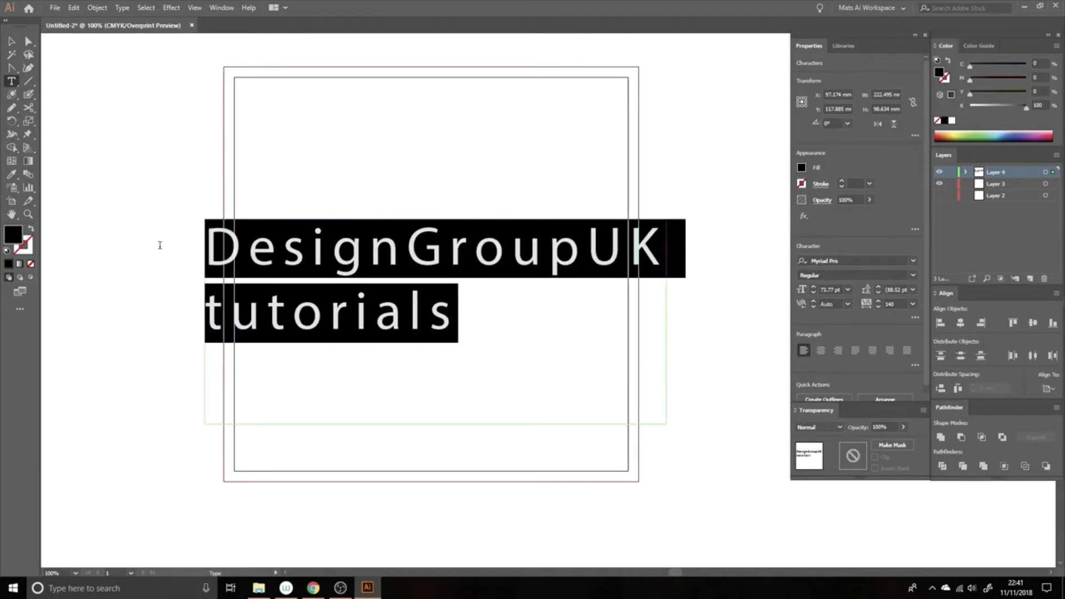
{"action": "key", "text": "alt+Down"}
{"action": "key", "text": "alt+Down"}
{"action": "key", "text": "alt+Down"}
{"action": "key", "text": "alt+Down"}
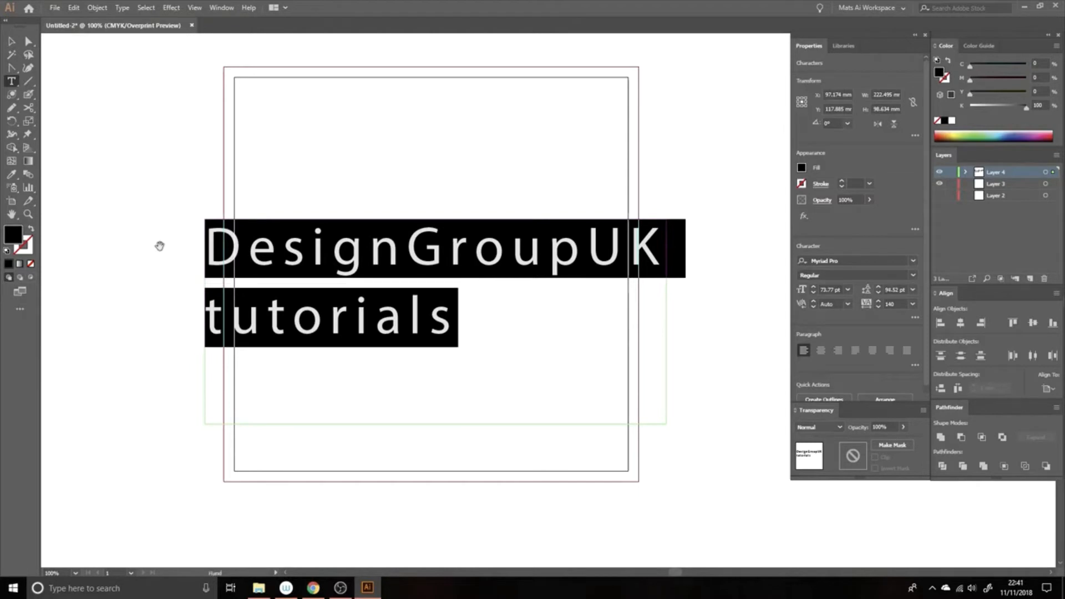
{"action": "key", "text": "alt+Down"}
{"action": "key", "text": "alt+Down"}
{"action": "key", "text": "alt+Down"}
{"action": "key", "text": "alt+Down"}
{"action": "key", "text": "alt+Down"}
{"action": "key", "text": "alt+Down"}
{"action": "key", "text": "alt+Down"}
{"action": "key", "text": "alt+Down"}
{"action": "key", "text": "alt+Down"}
{"action": "key", "text": "alt+Down"}
{"action": "key", "text": "alt+Down"}
{"action": "key", "text": "alt+Down"}
{"action": "key", "text": "alt+Down"}
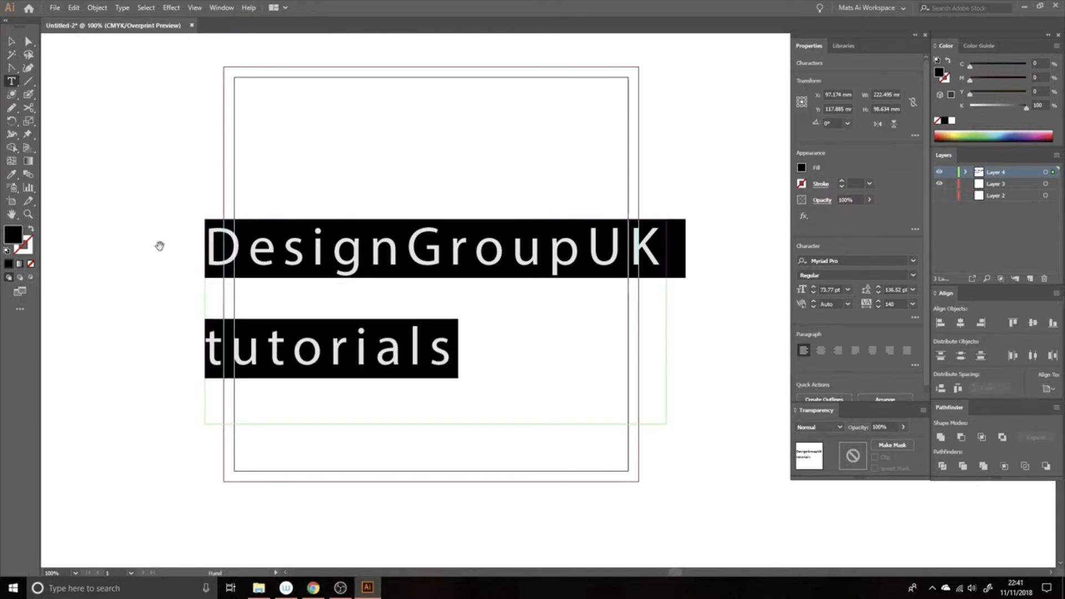
{"action": "key", "text": "alt+Up"}
{"action": "key", "text": "alt+Up"}
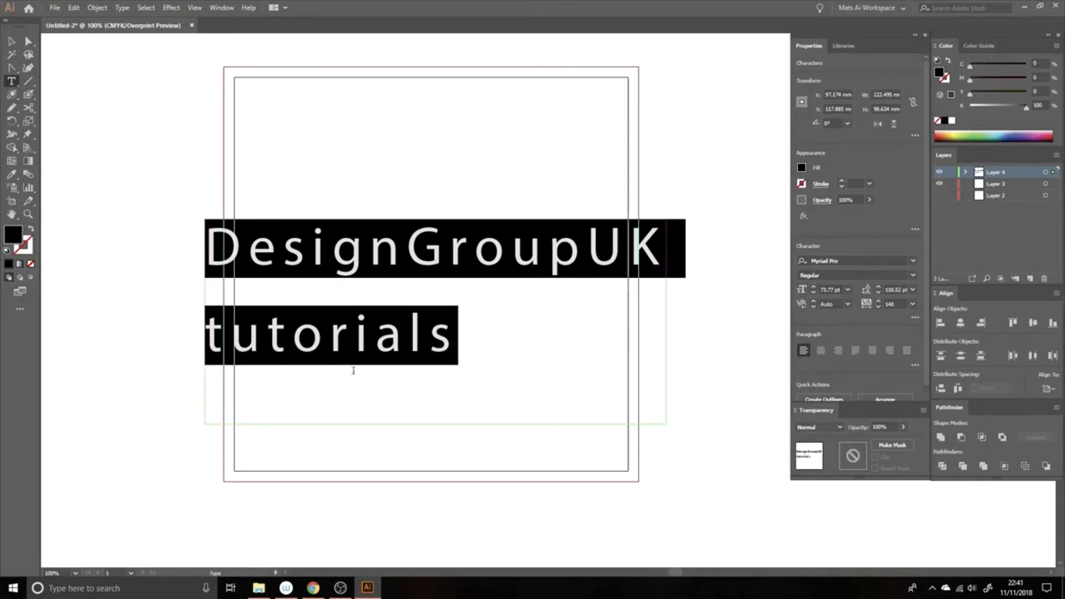
Set the tracking of 'tutorials' to 630 so it spans the heading's width
{"action": "left_click", "coordinate": [376, 335]}
{"action": "left_click_drag", "start_coordinate": [441, 333], "coordinate": [160, 326]}
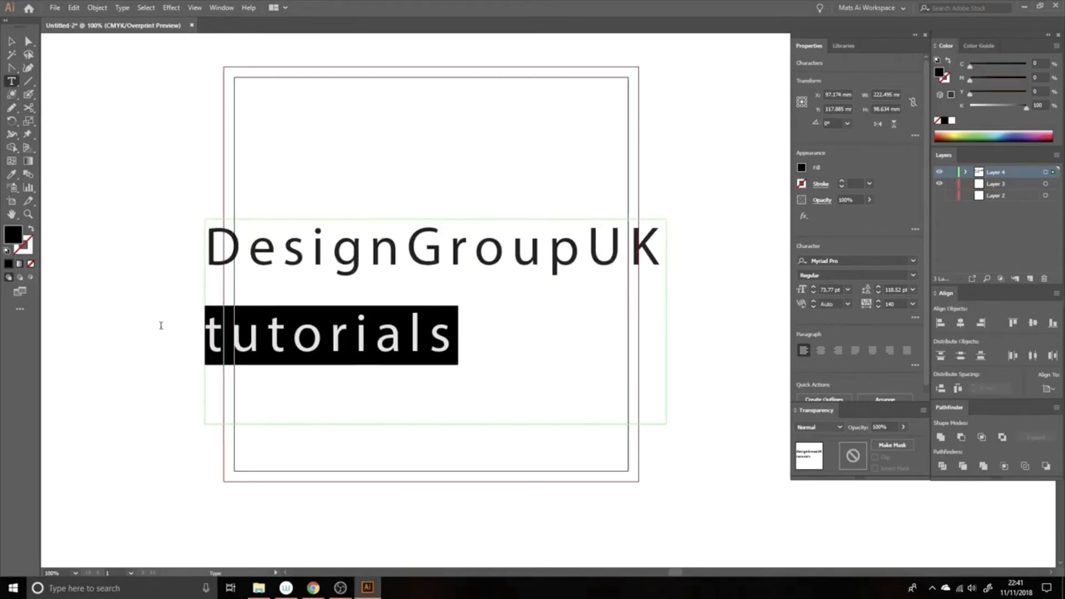
{"action": "key", "text": "alt+Right"}
{"action": "key", "text": "alt+Right"}
{"action": "key", "text": "alt+Right"}
{"action": "key", "text": "alt+Right"}
{"action": "key", "text": "alt+Right"}
{"action": "key", "text": "alt+Right"}
{"action": "key", "text": "alt+Right"}
{"action": "key", "text": "alt+Right"}
{"action": "key", "text": "alt+Right"}
{"action": "key", "text": "alt+Right"}
{"action": "key", "text": "alt+Right"}
{"action": "key", "text": "alt+Right"}
{"action": "key", "text": "alt+Right"}
{"action": "key", "text": "alt+Right"}
{"action": "key", "text": "alt+Right"}
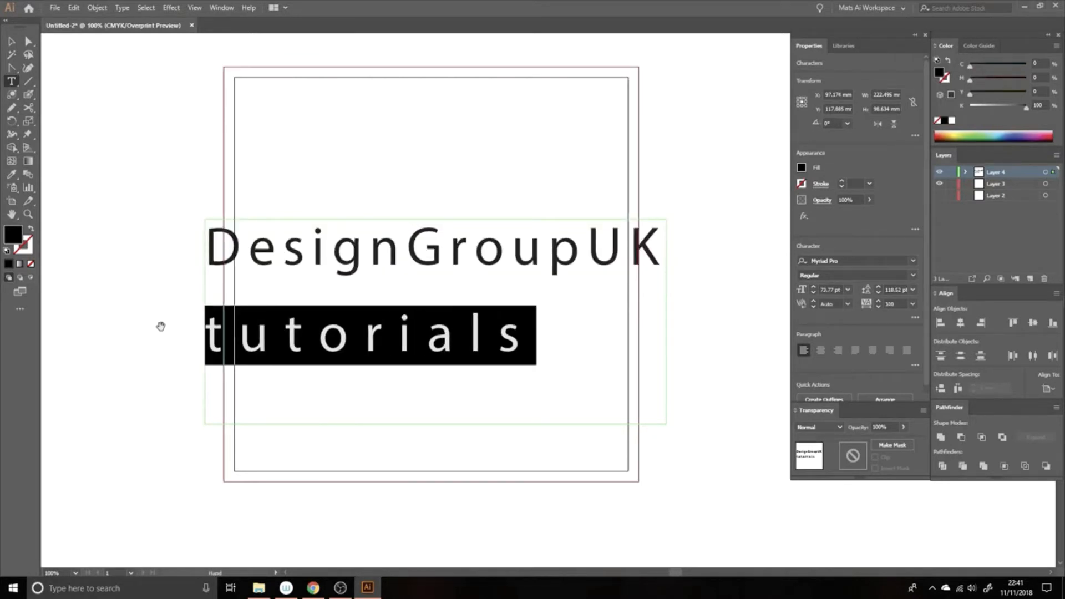
{"action": "key", "text": "alt+Right"}
{"action": "key", "text": "alt+Right"}
{"action": "key", "text": "alt+Right"}
{"action": "key", "text": "alt+Right"}
{"action": "key", "text": "alt+Right"}
{"action": "key", "text": "alt+Right"}
{"action": "key", "text": "alt+Right"}
{"action": "key", "text": "alt+Right"}
{"action": "key", "text": "alt+Right"}
{"action": "key", "text": "alt+Right"}
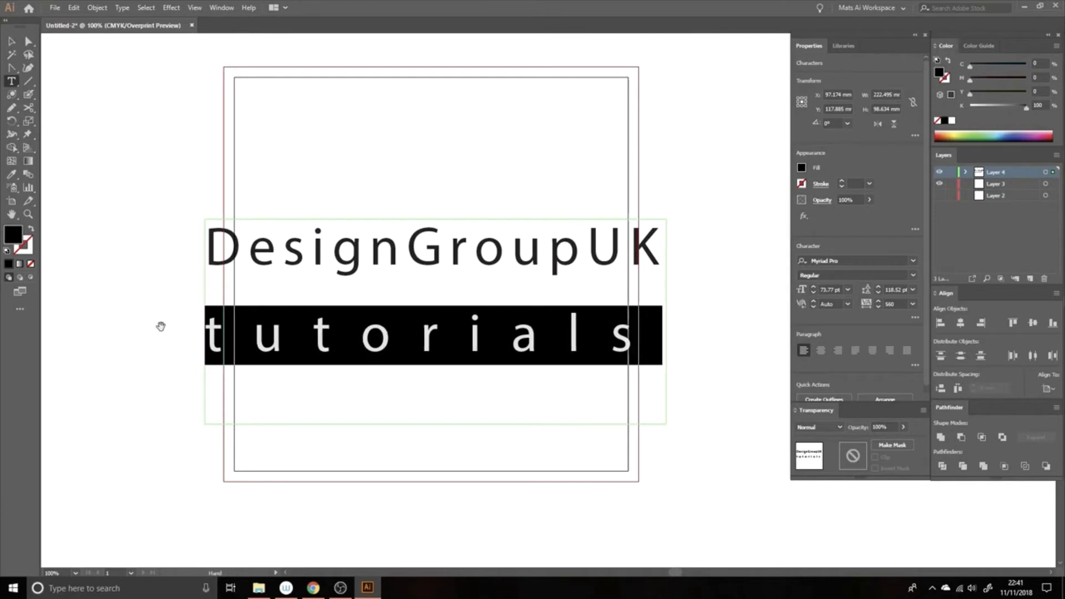
{"action": "key", "text": "alt+Right"}
{"action": "key", "text": "alt+Left"}
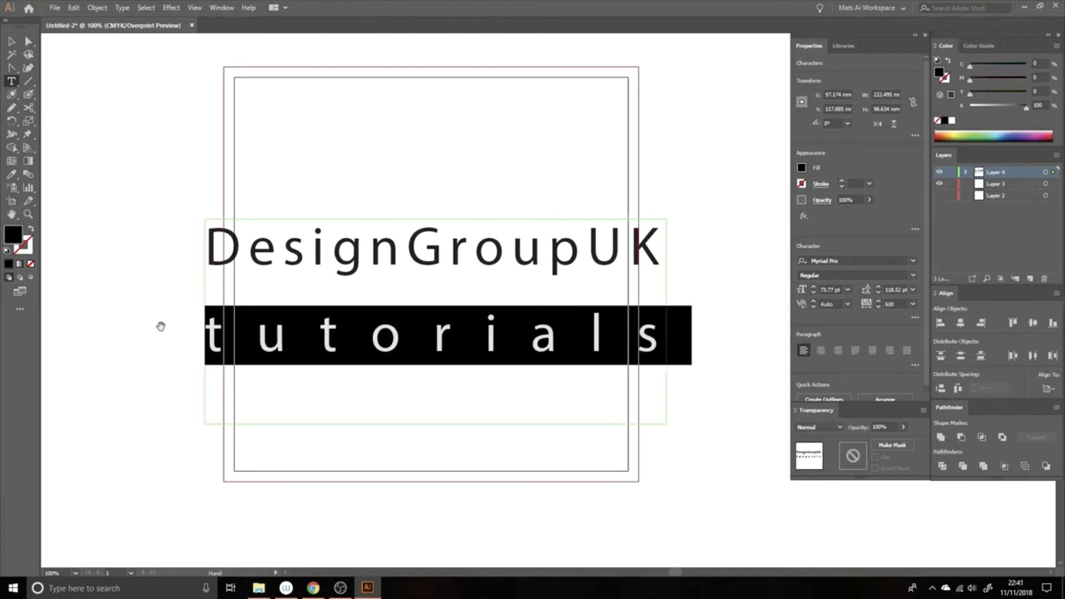
Deselect, then select both text lines with the Type tool
{"action": "left_click", "coordinate": [11, 41]}
{"action": "left_click", "coordinate": [511, 169]}
{"action": "key", "text": "t"}
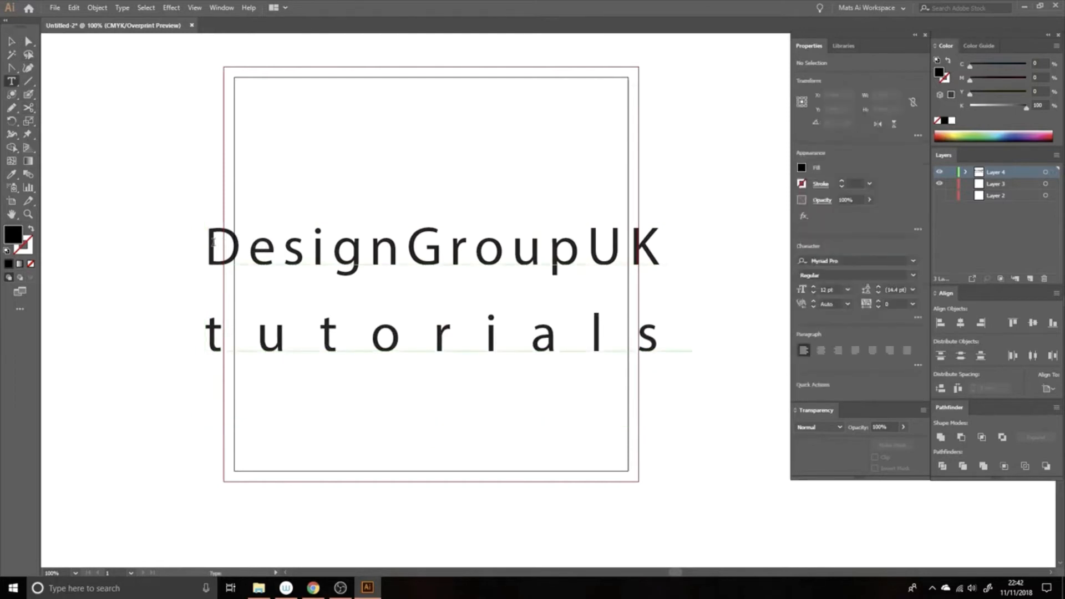
{"action": "left_click_drag", "start_coordinate": [207, 244], "coordinate": [680, 344]}
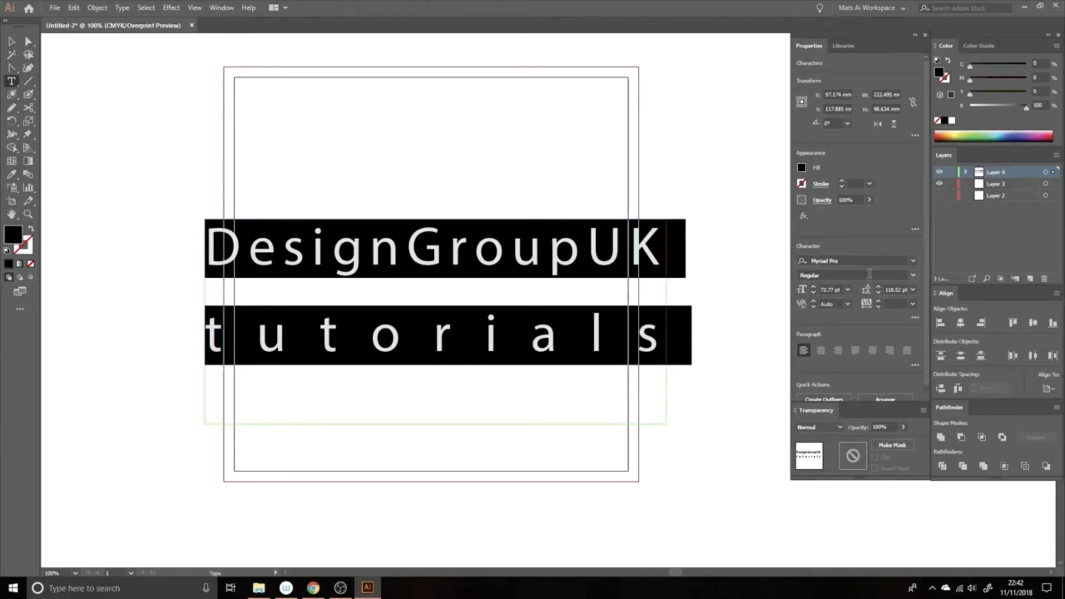
Try center and right paragraph alignment, then return the text to left alignment
{"action": "left_click", "coordinate": [822, 352]}
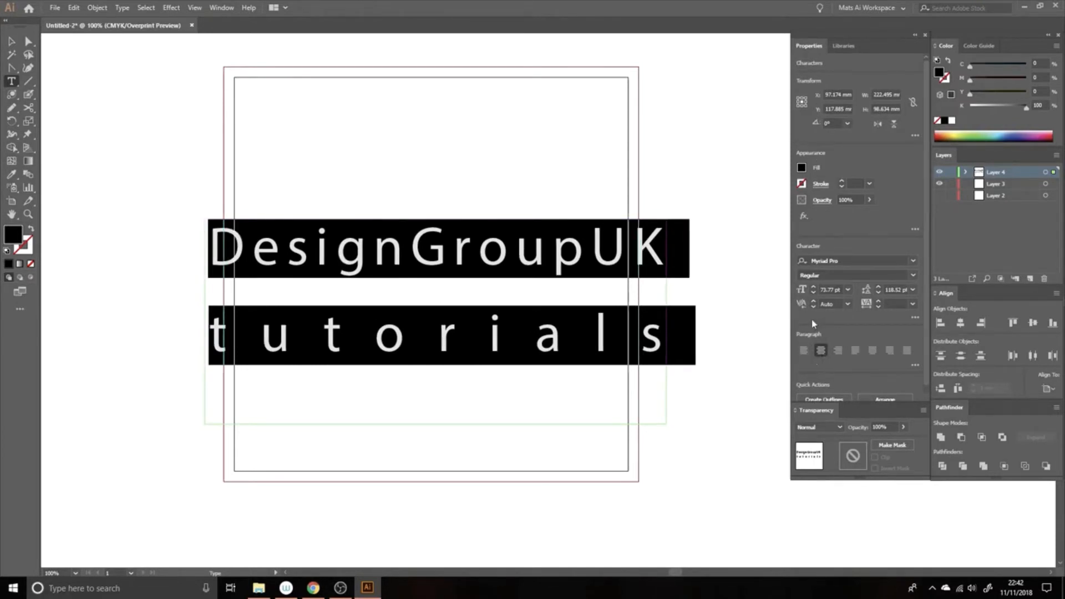
{"action": "left_click", "coordinate": [840, 352]}
{"action": "left_click", "coordinate": [804, 351]}
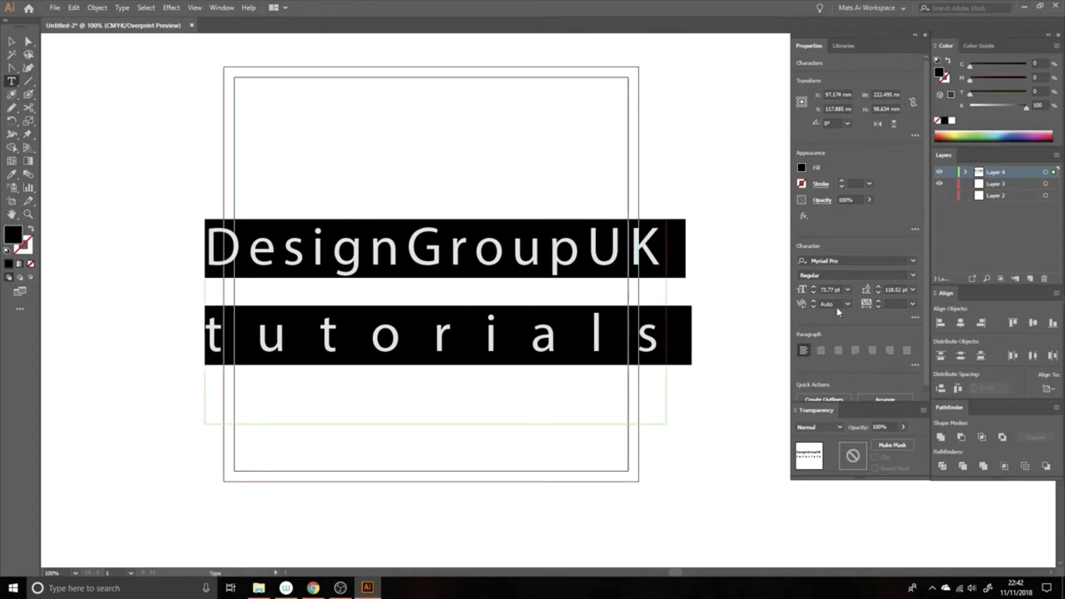
Set both text lines in the Polyhedral LC BB font
{"action": "left_click", "coordinate": [916, 265]}
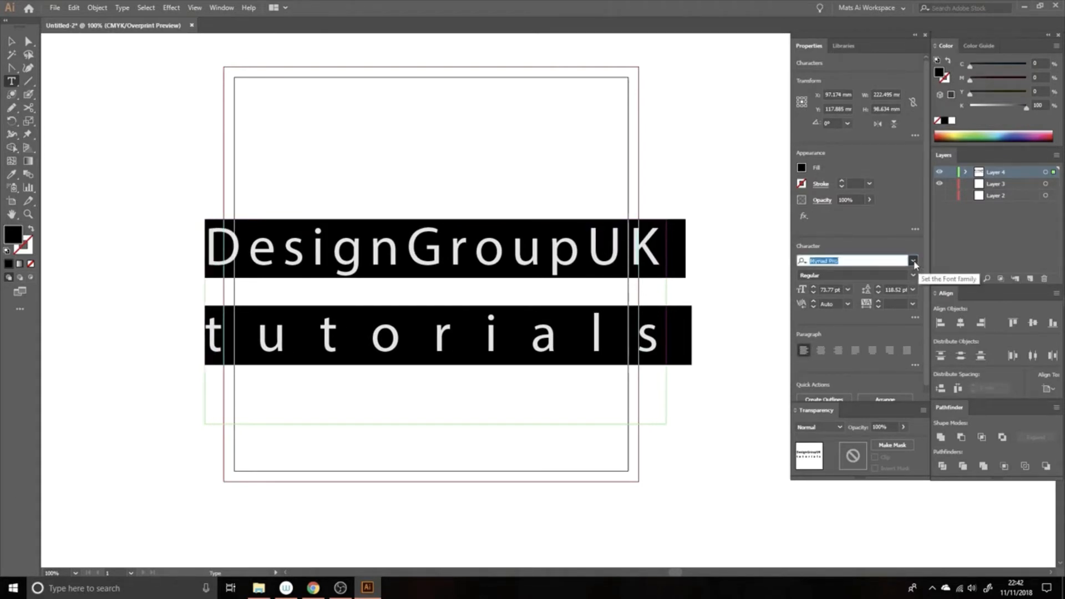
{"action": "left_click", "coordinate": [914, 262]}
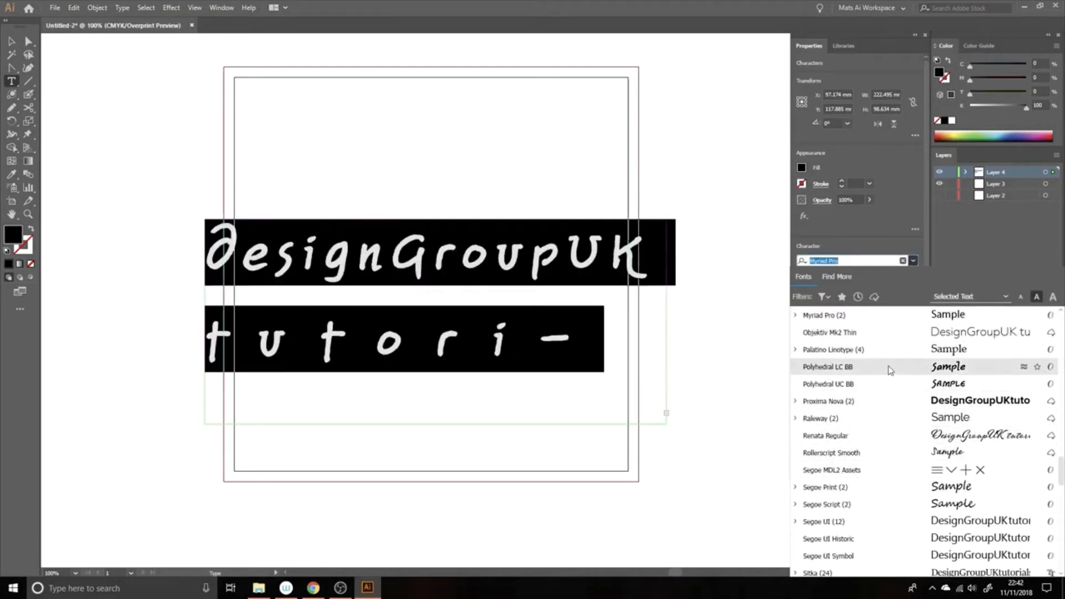
{"action": "left_click", "coordinate": [890, 370]}
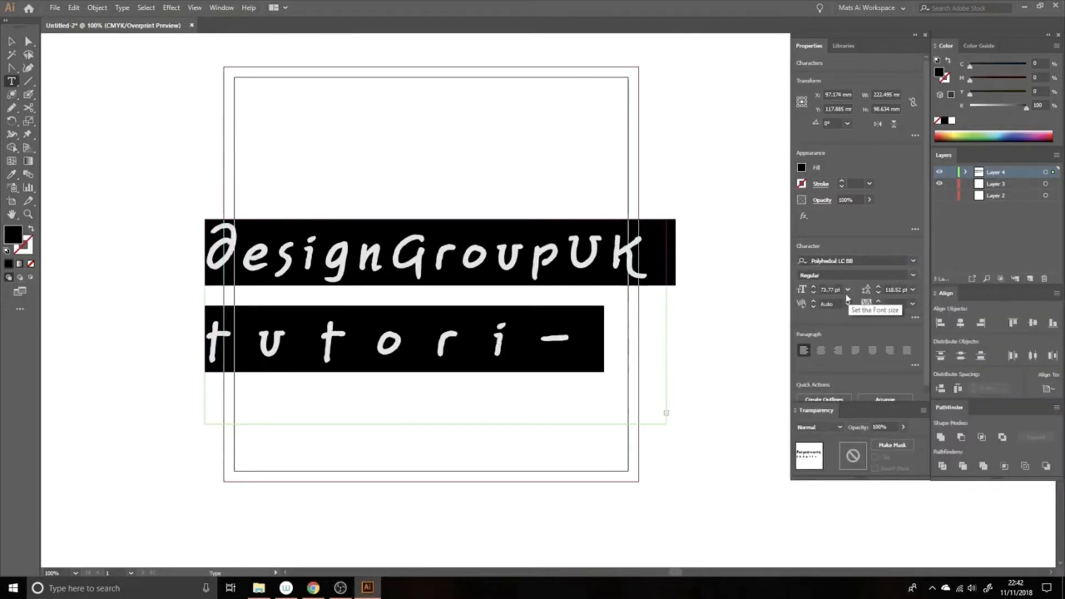
Set the font size to 62 pt so 'tutorials' fits on one line
{"action": "left_click", "coordinate": [814, 287]}
{"action": "left_click", "coordinate": [815, 286]}
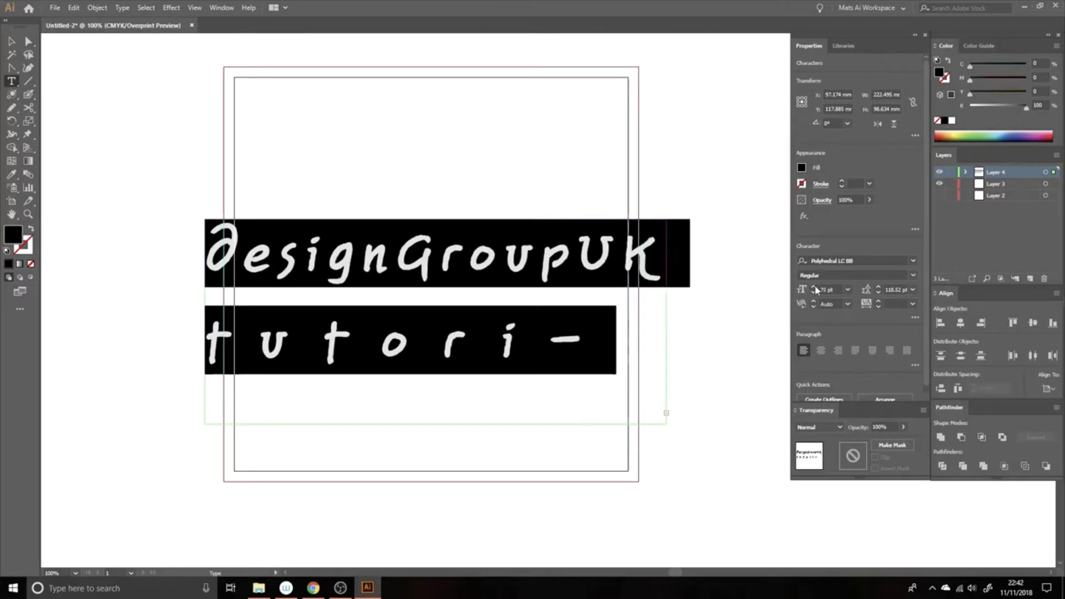
{"action": "left_click", "coordinate": [814, 294]}
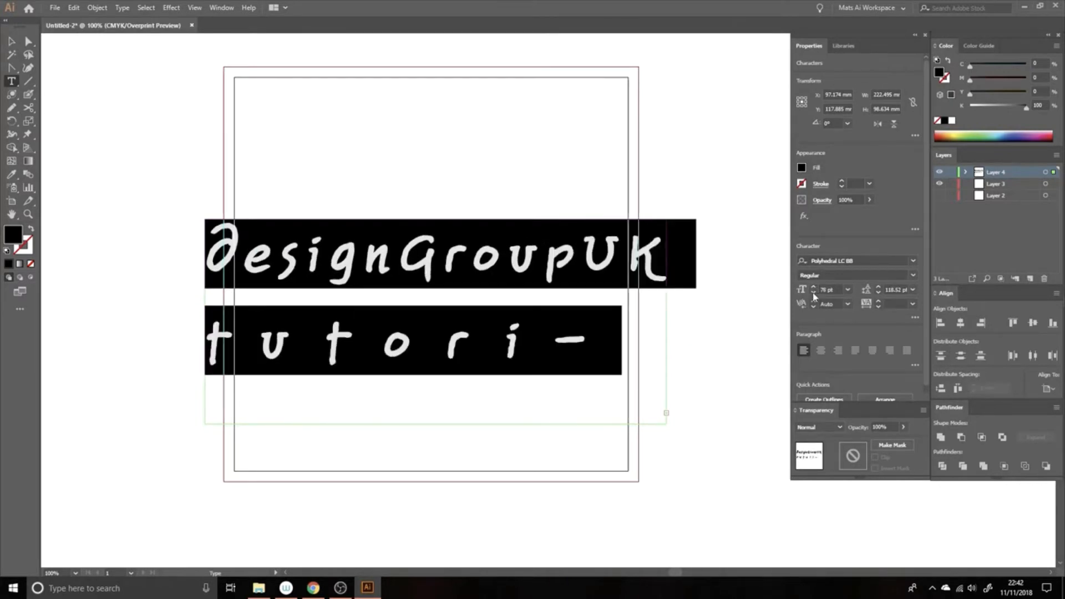
{"action": "left_click", "coordinate": [814, 295]}
{"action": "left_click", "coordinate": [814, 294]}
{"action": "left_click", "coordinate": [814, 294]}
{"action": "left_click", "coordinate": [814, 294]}
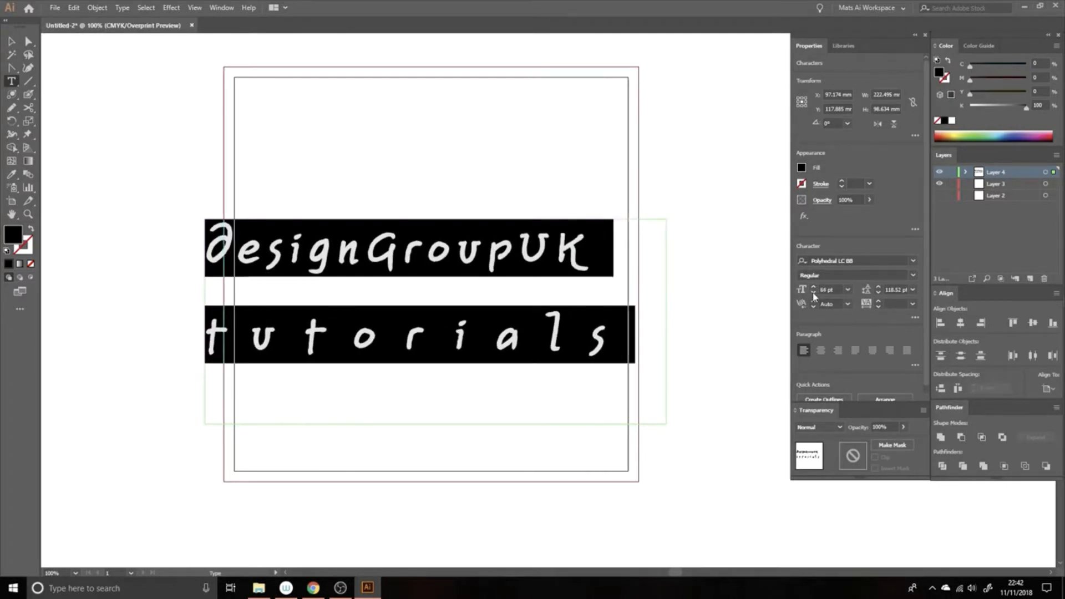
{"action": "left_click", "coordinate": [814, 294]}
Set the leading between the two lines to 100 pt
{"action": "left_click", "coordinate": [879, 287]}
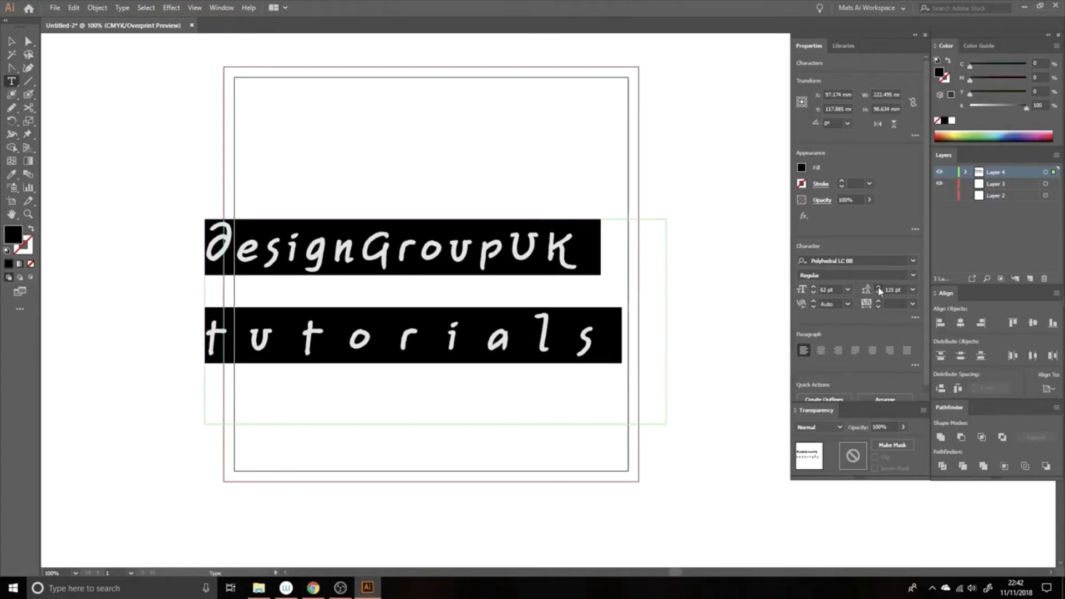
{"action": "left_click", "coordinate": [879, 287]}
{"action": "left_click", "coordinate": [879, 288]}
{"action": "left_click", "coordinate": [879, 294]}
{"action": "left_click", "coordinate": [879, 293]}
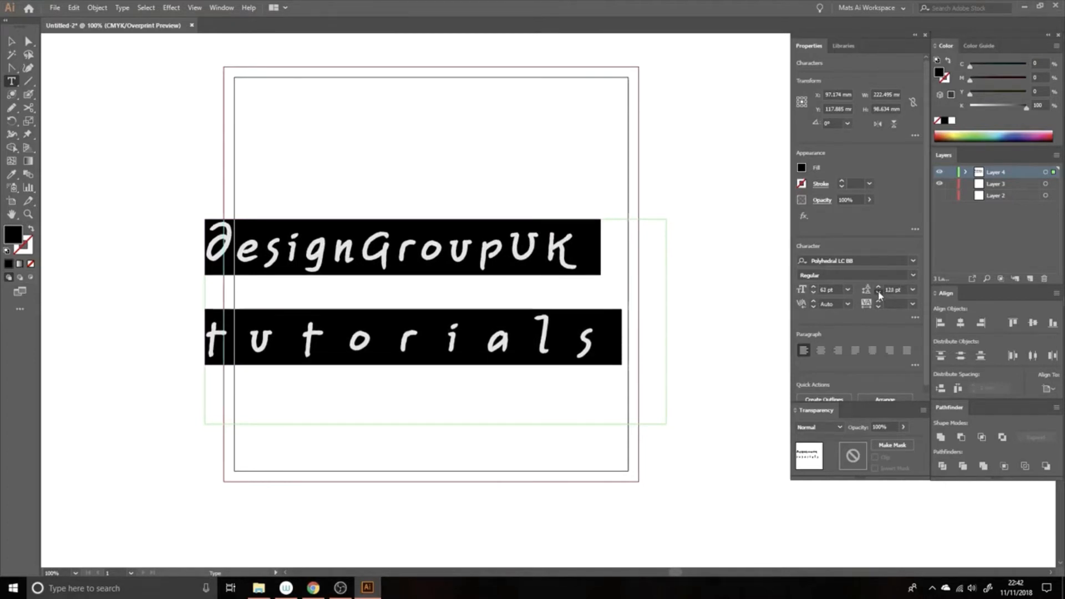
{"action": "left_click", "coordinate": [879, 293]}
{"action": "left_click", "coordinate": [879, 293]}
{"action": "left_click", "coordinate": [879, 293]}
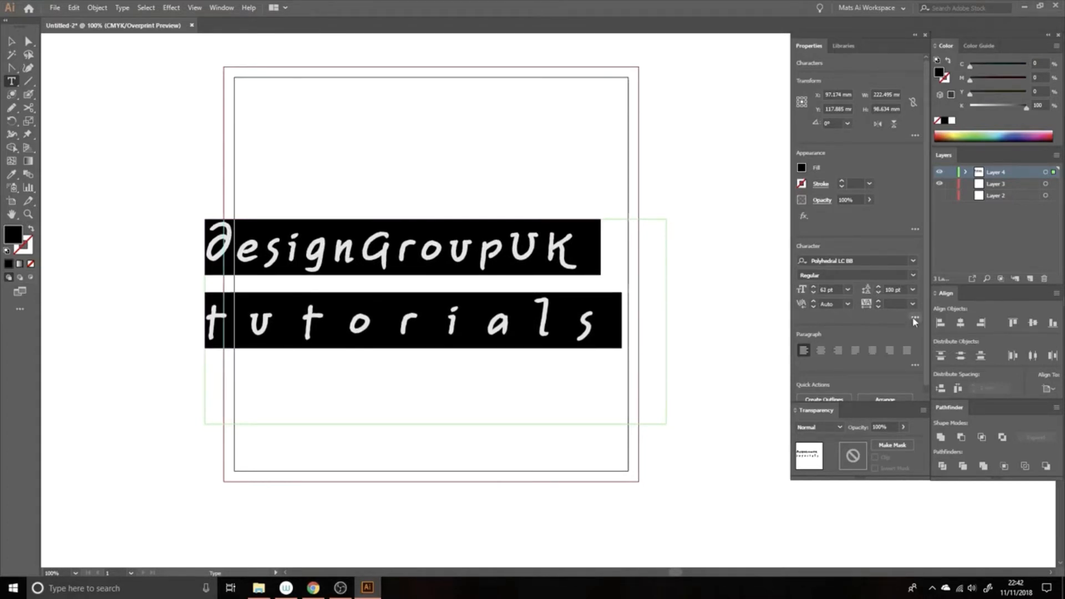
Set Character Rotation to -5° so the text still fits on two lines
{"action": "left_click", "coordinate": [915, 318]}
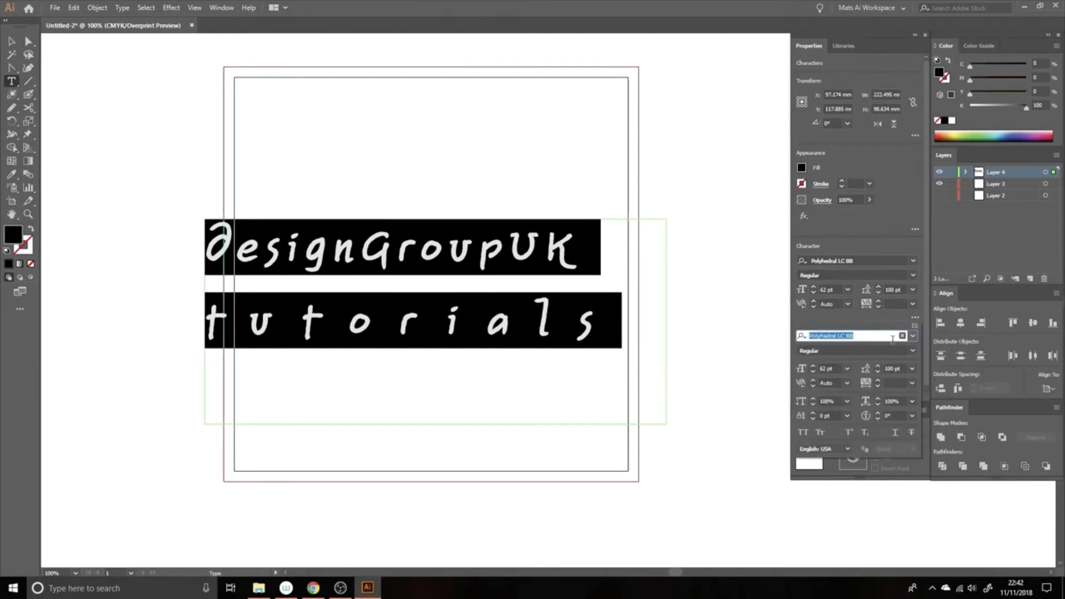
{"action": "left_click", "coordinate": [878, 413]}
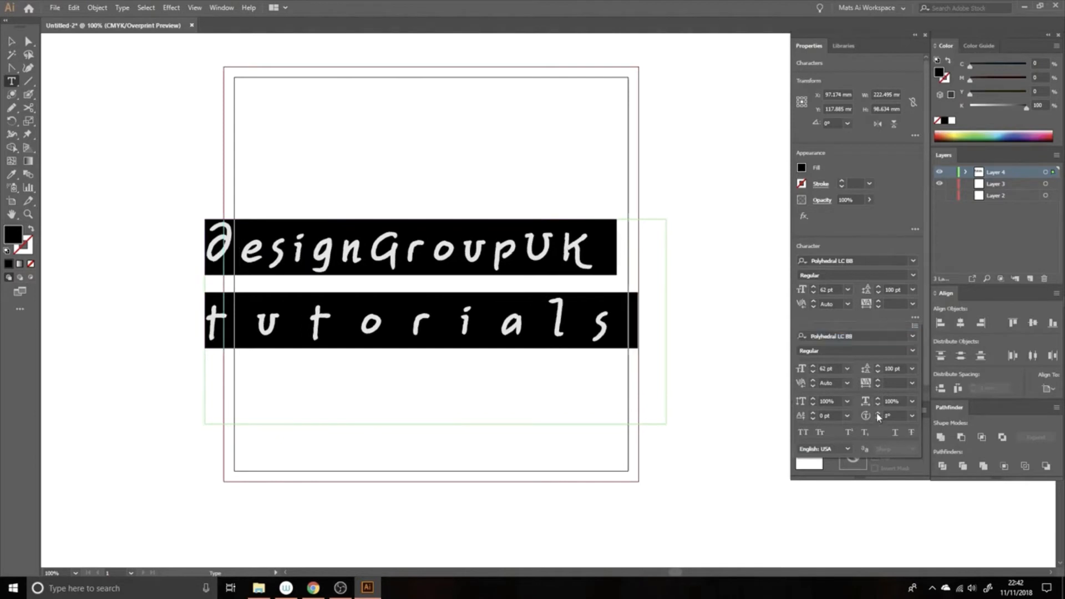
{"action": "left_click", "coordinate": [878, 414]}
{"action": "left_click", "coordinate": [877, 414]}
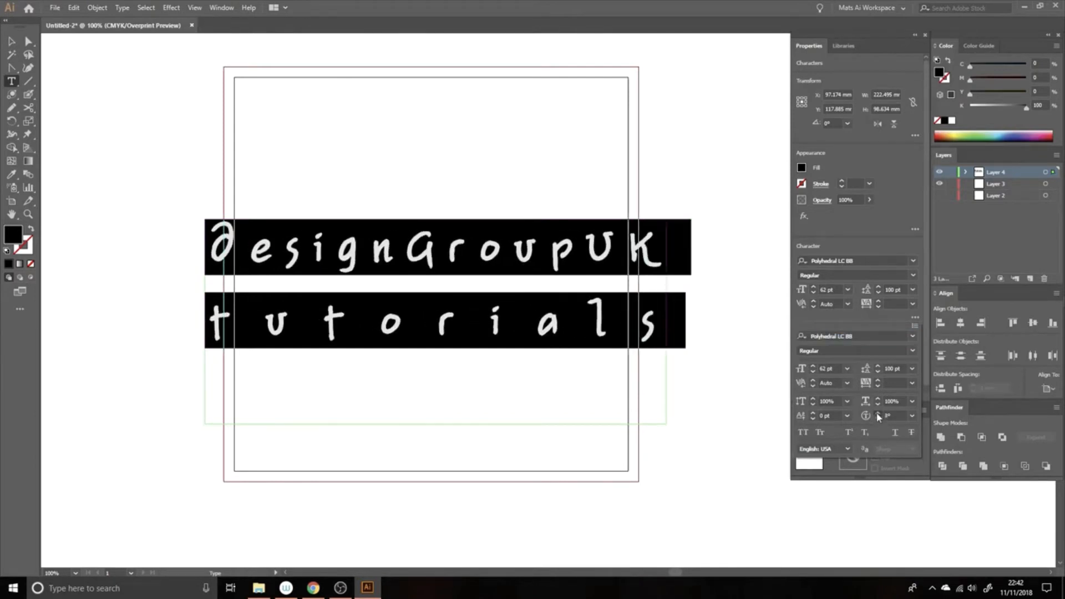
{"action": "left_click", "coordinate": [878, 419]}
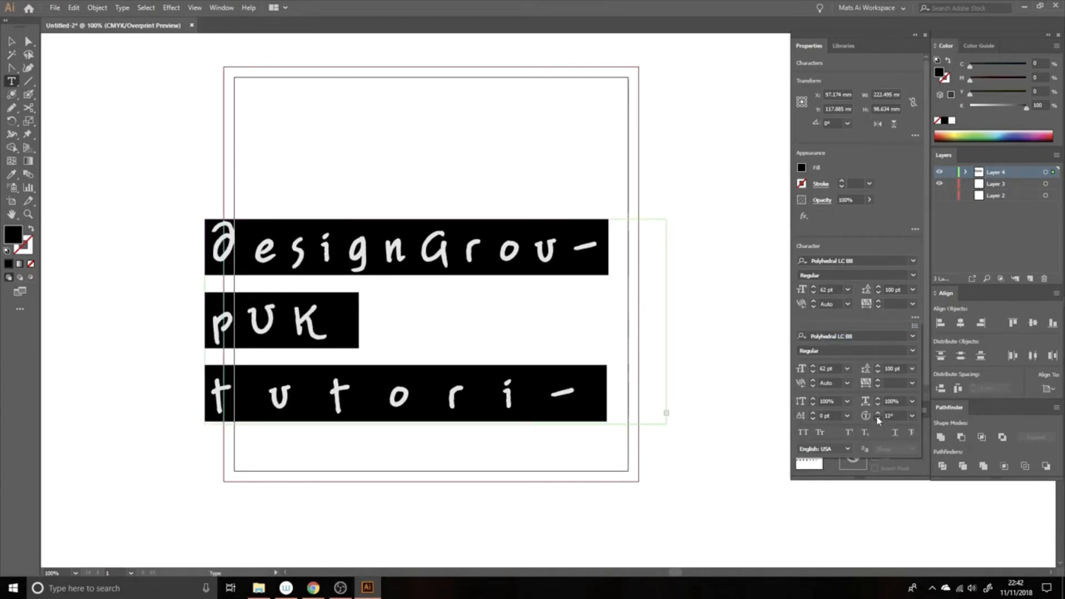
{"action": "left_click", "coordinate": [877, 419]}
{"action": "left_click", "coordinate": [878, 420]}
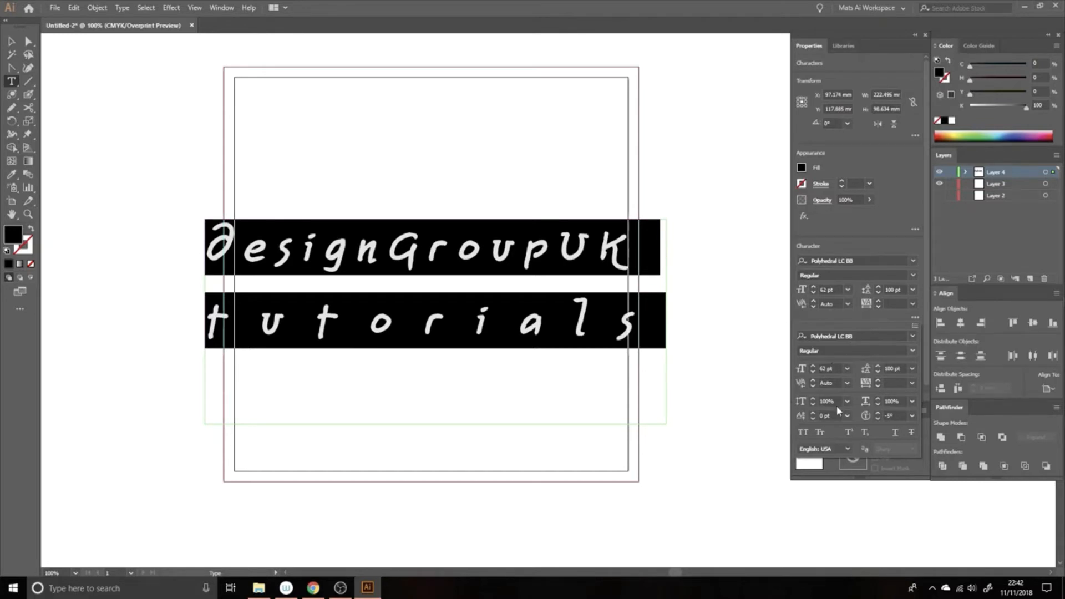
Star Polyhedral LC BB, Adobe Garamond Pro Bold, EmojiOne, Myriad Variable Concept and Bahnschrift as favourites
{"action": "left_click", "coordinate": [910, 263]}
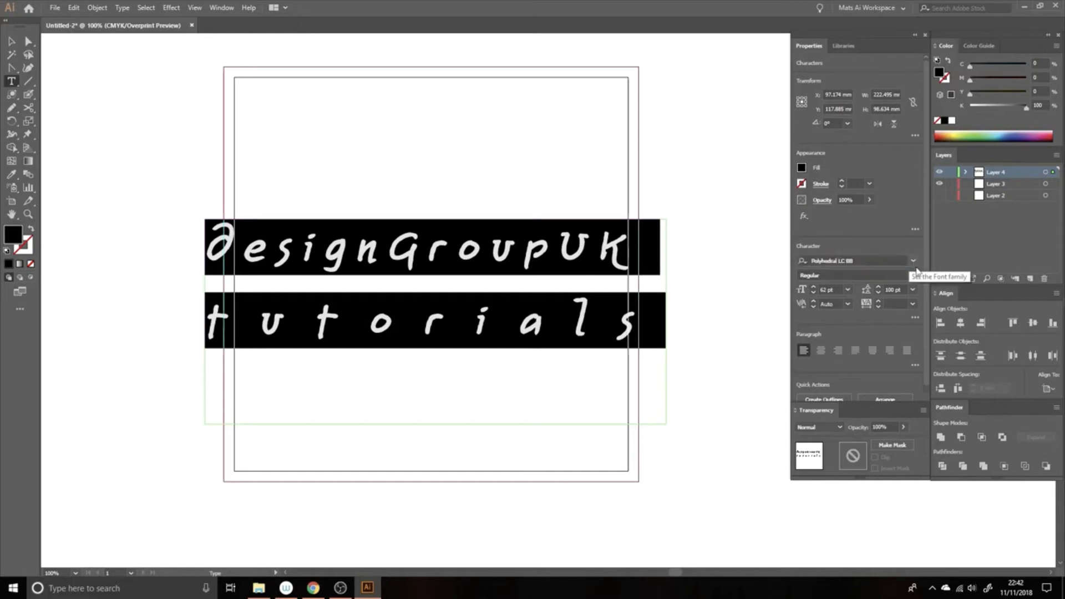
{"action": "left_click", "coordinate": [914, 262]}
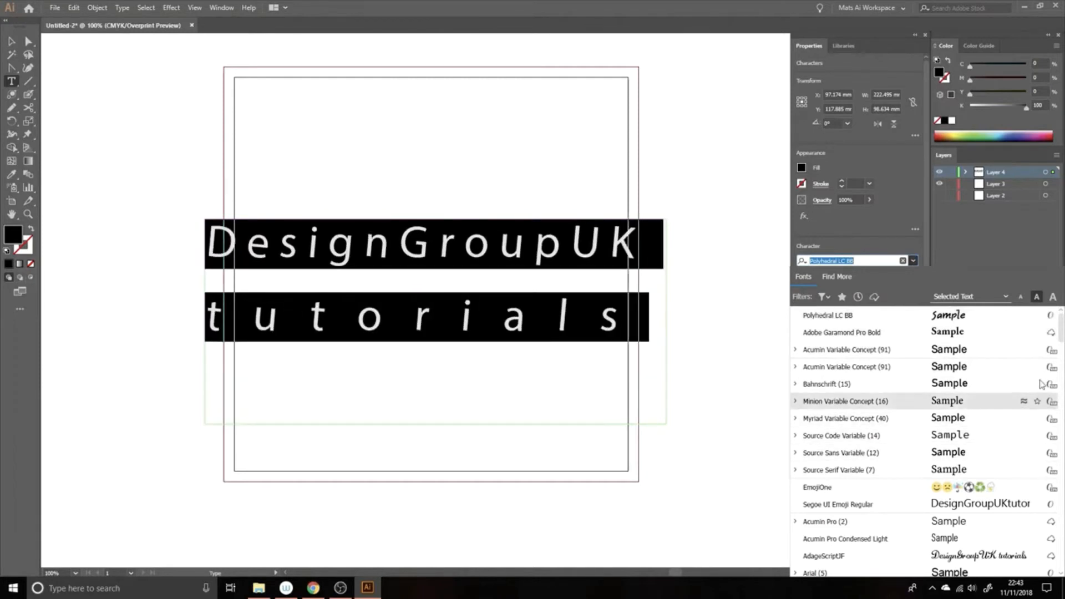
{"action": "left_click", "coordinate": [1037, 315]}
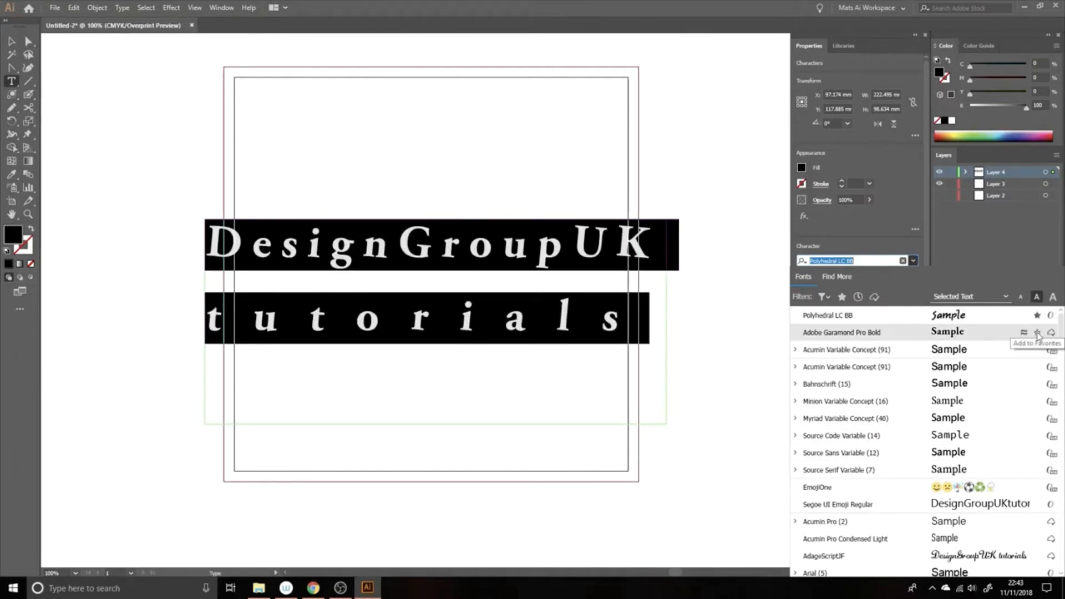
{"action": "left_click", "coordinate": [1038, 333]}
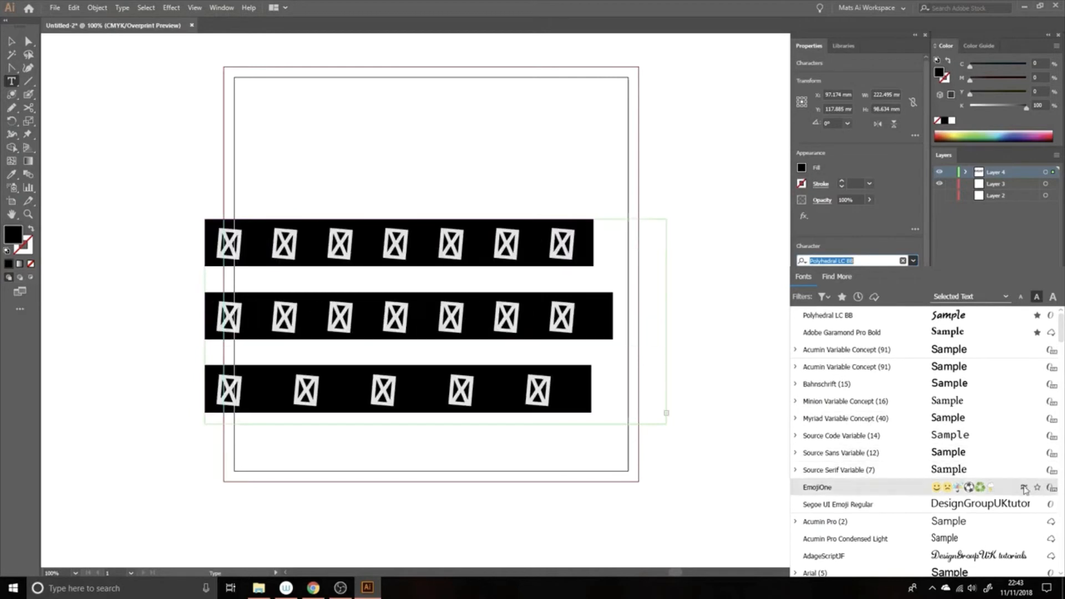
{"action": "left_click", "coordinate": [1038, 488]}
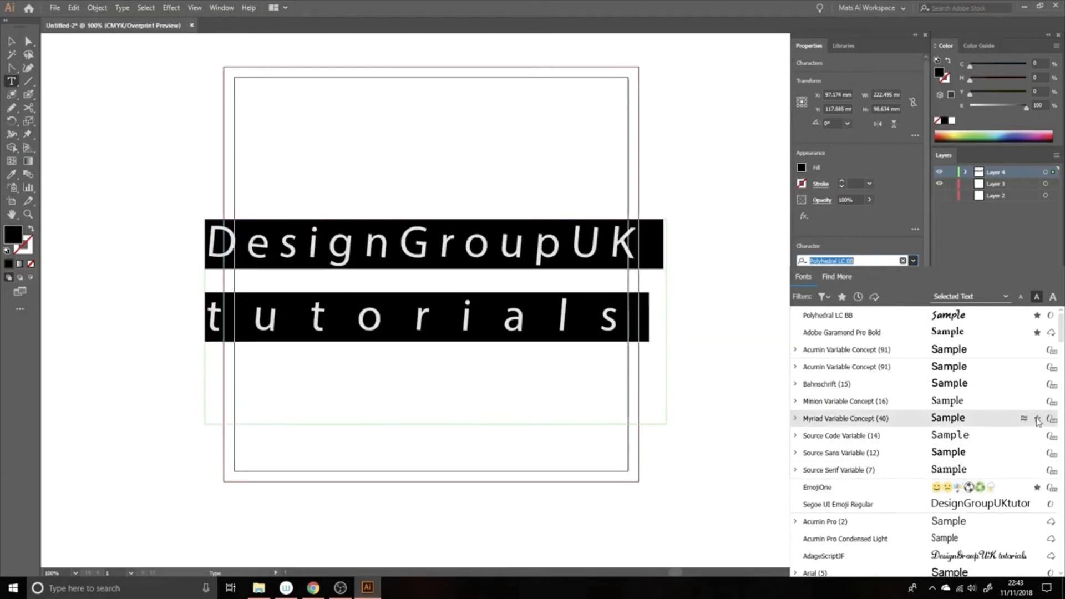
{"action": "left_click", "coordinate": [1038, 422]}
{"action": "left_click", "coordinate": [1038, 385]}
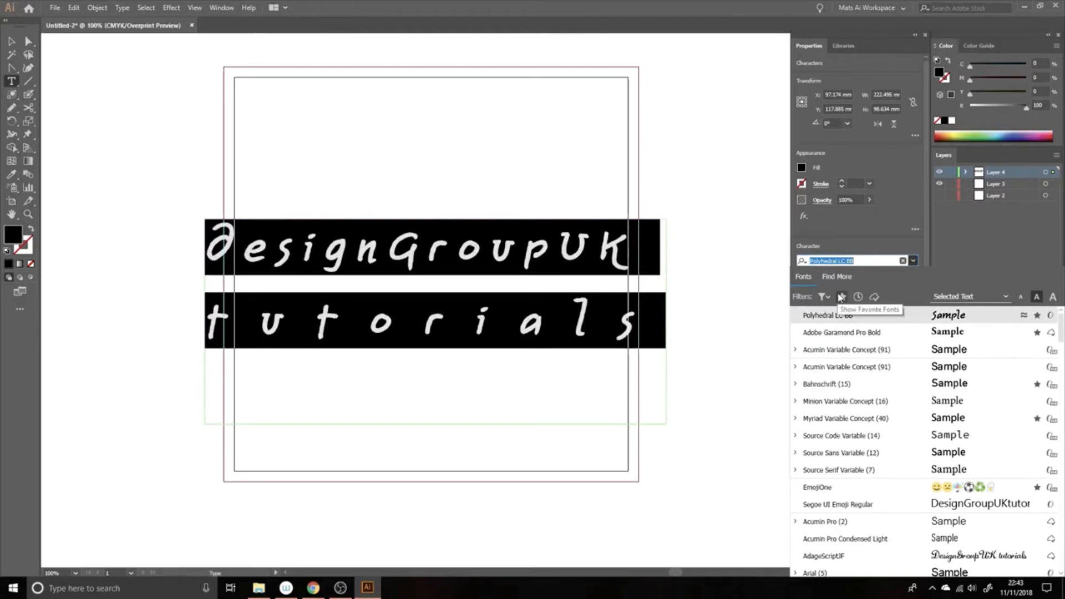
Filter to favourite fonts, unstar them all, and show the full font list again
{"action": "left_click", "coordinate": [841, 297]}
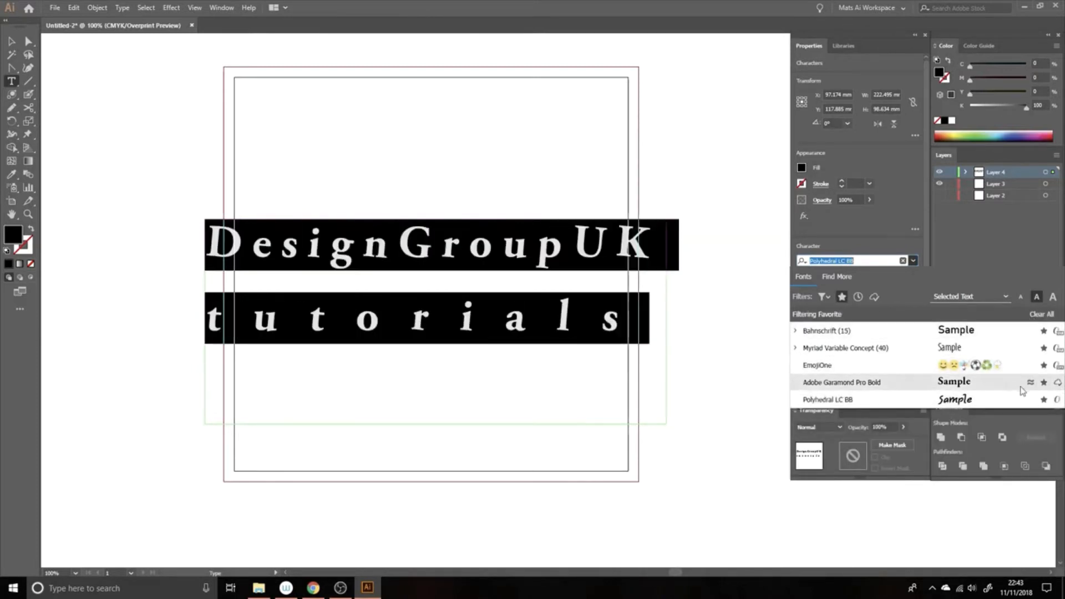
{"action": "left_click", "coordinate": [1044, 332]}
{"action": "left_click", "coordinate": [1044, 348]}
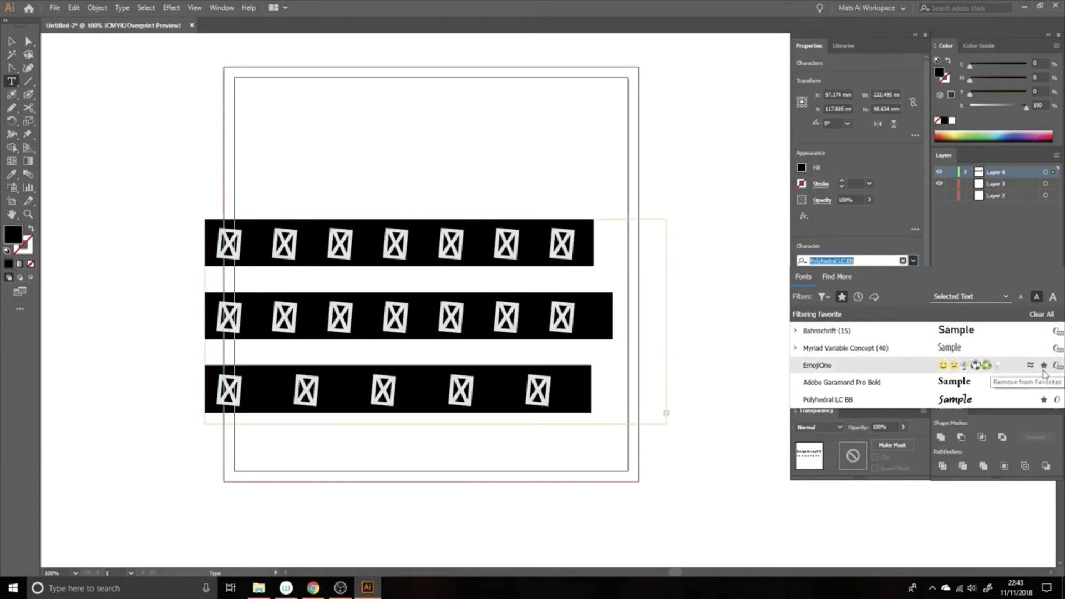
{"action": "left_click", "coordinate": [1045, 366]}
{"action": "left_click", "coordinate": [1044, 382]}
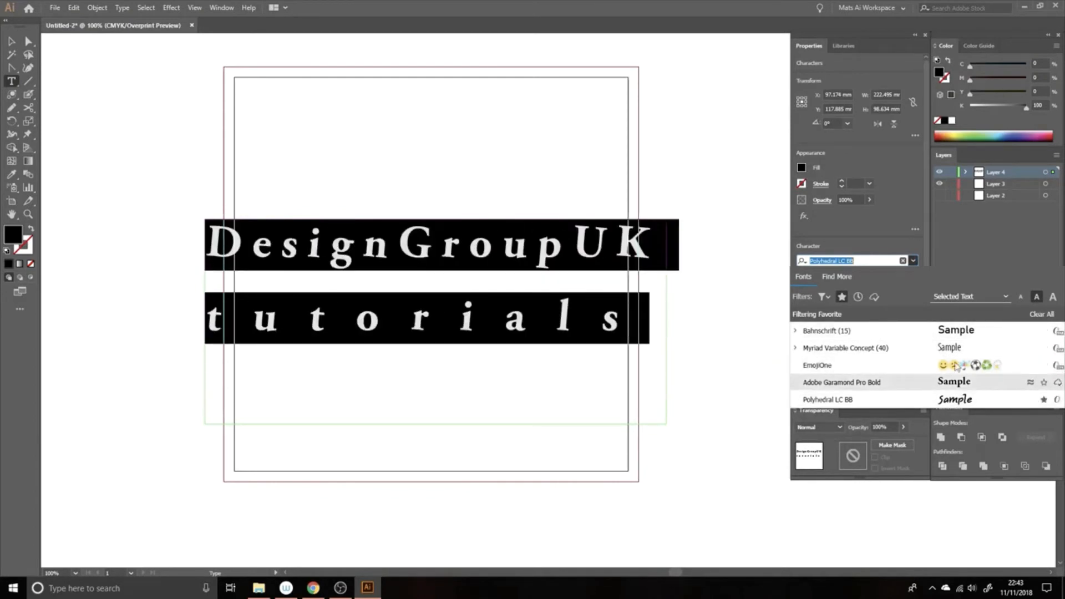
{"action": "left_click", "coordinate": [843, 298]}
{"action": "left_click", "coordinate": [843, 298]}
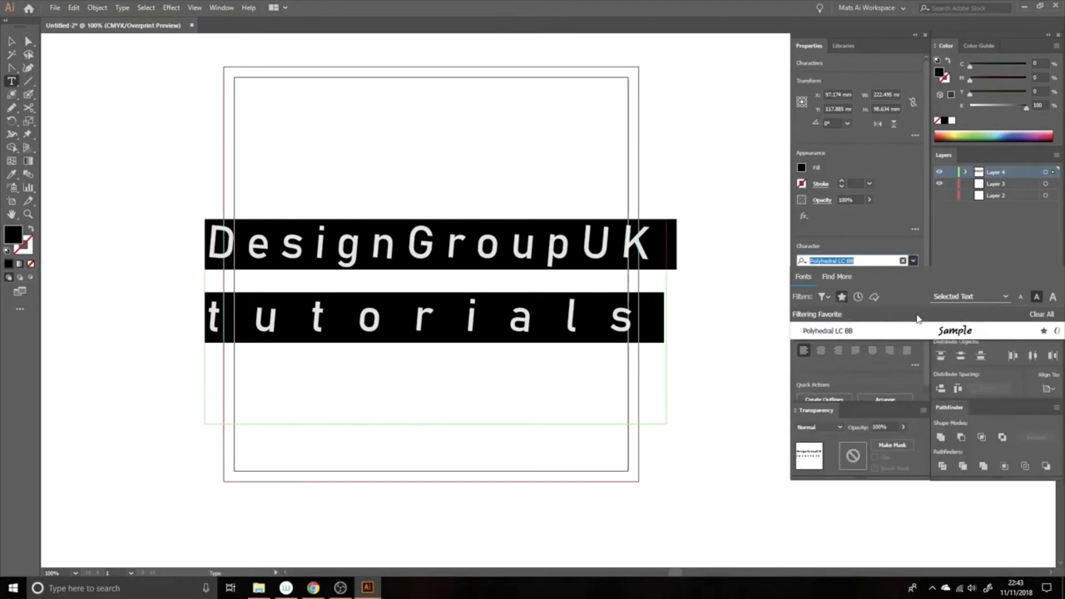
{"action": "left_click", "coordinate": [1045, 331]}
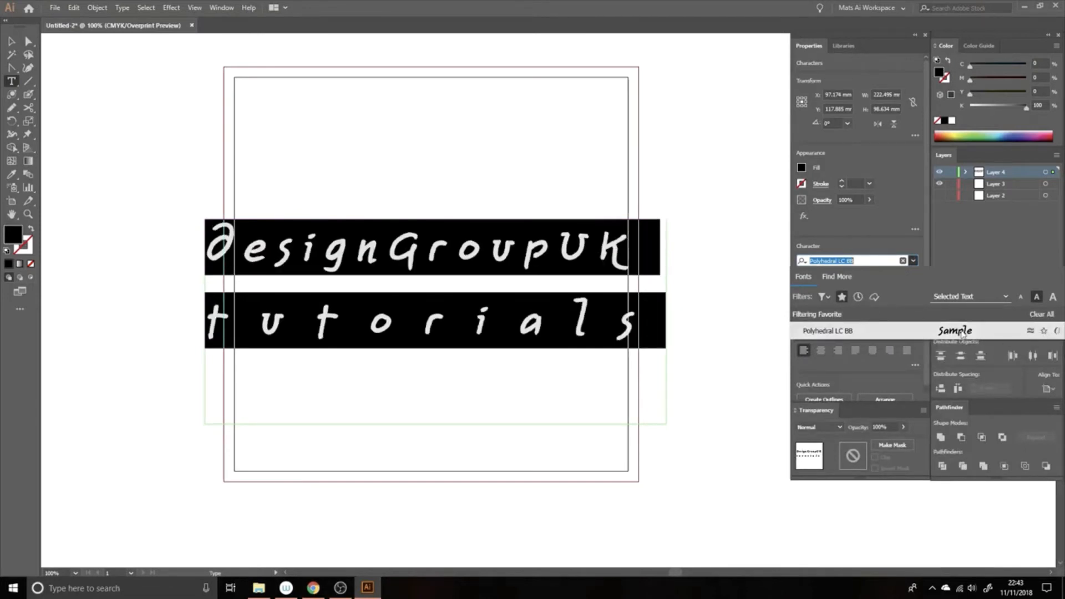
{"action": "left_click", "coordinate": [842, 298]}
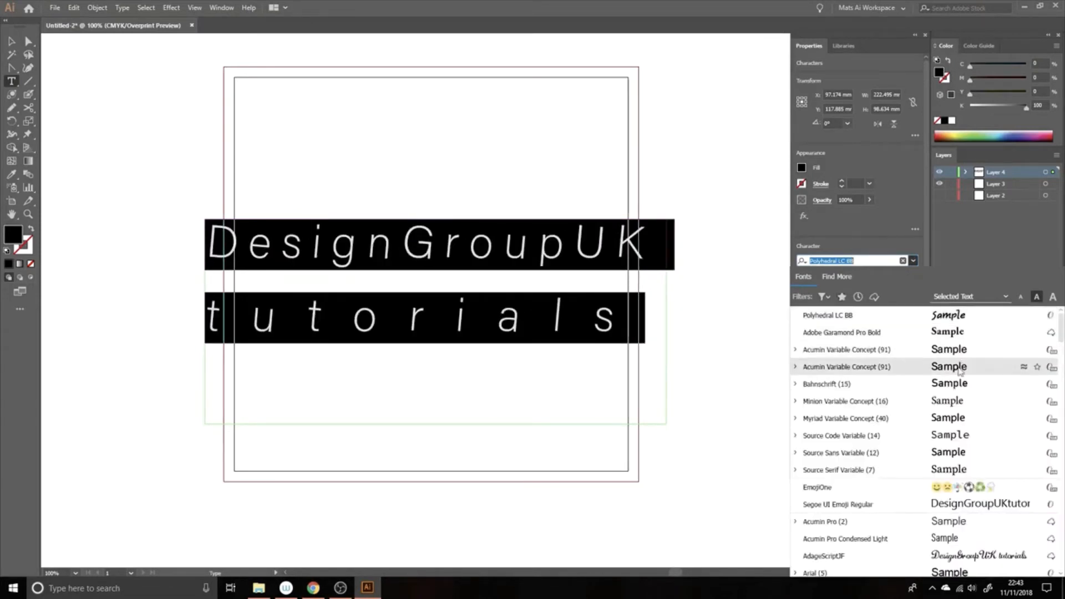
Apply the CryptCreep Heavy BB font to the DesignGroupUK tutorials text
{"action": "scroll", "coordinate": [909, 412], "scroll_direction": "down", "scroll_amount": 10}
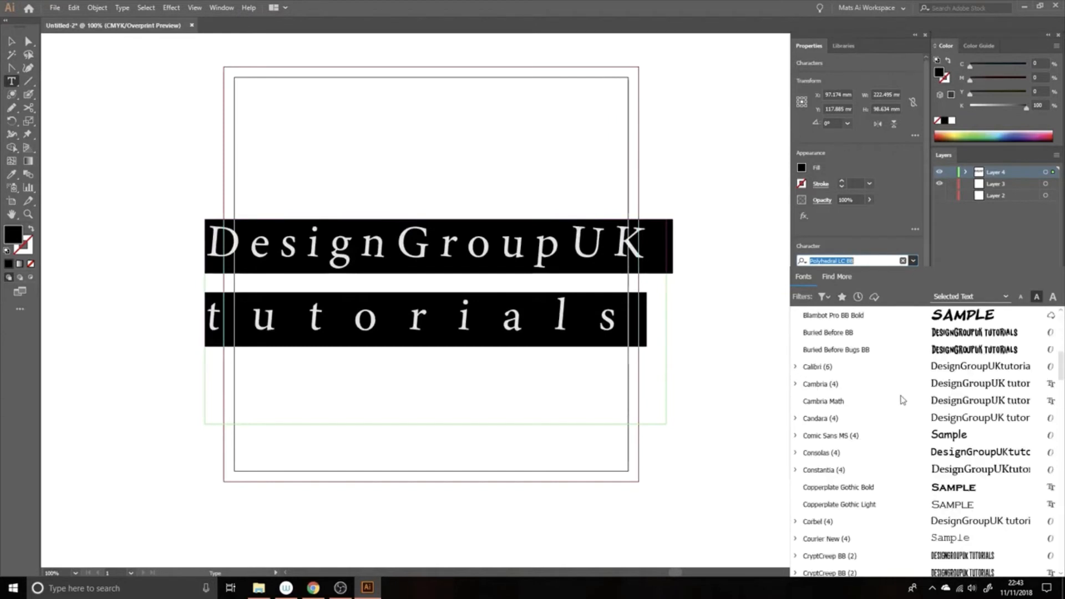
{"action": "scroll", "coordinate": [903, 400], "scroll_direction": "down", "scroll_amount": 1}
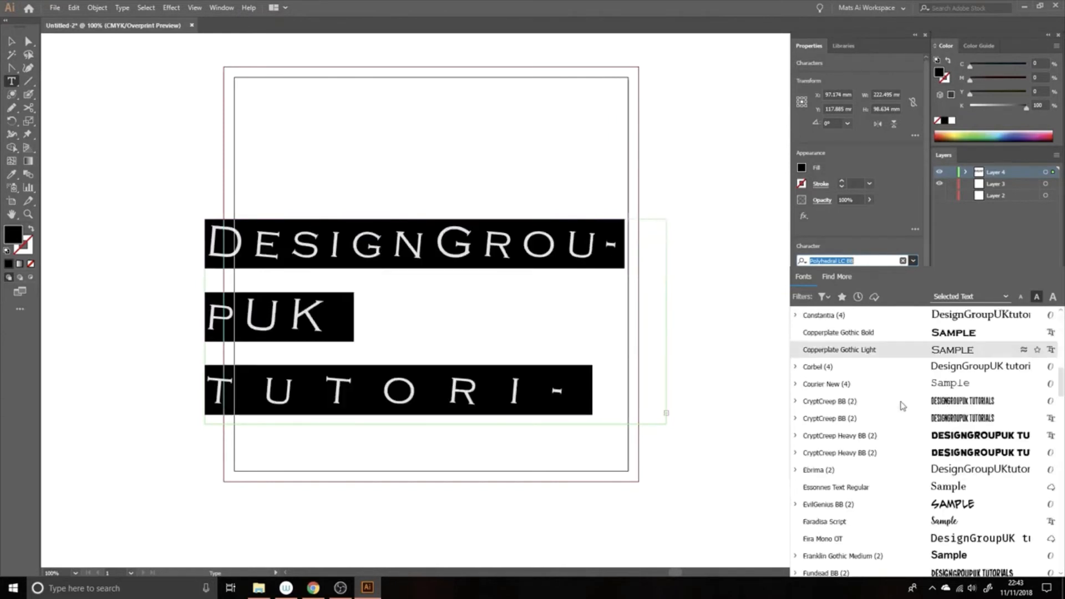
{"action": "left_click", "coordinate": [905, 435]}
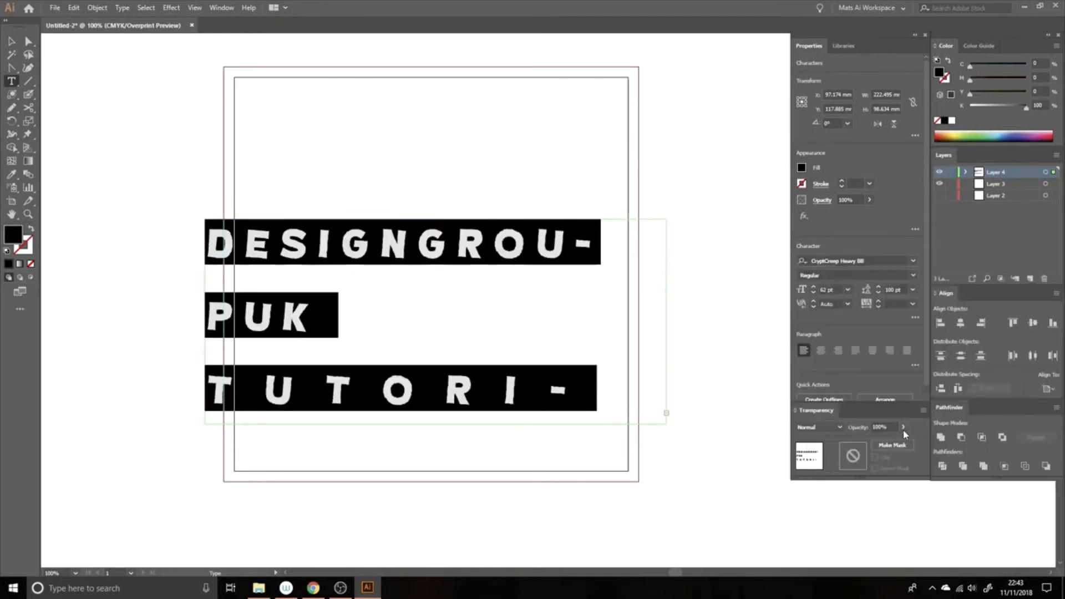
Widen the text frame so DESIGNGROUPUK and TUTORIALS each fit on one line
{"action": "left_click", "coordinate": [11, 38]}
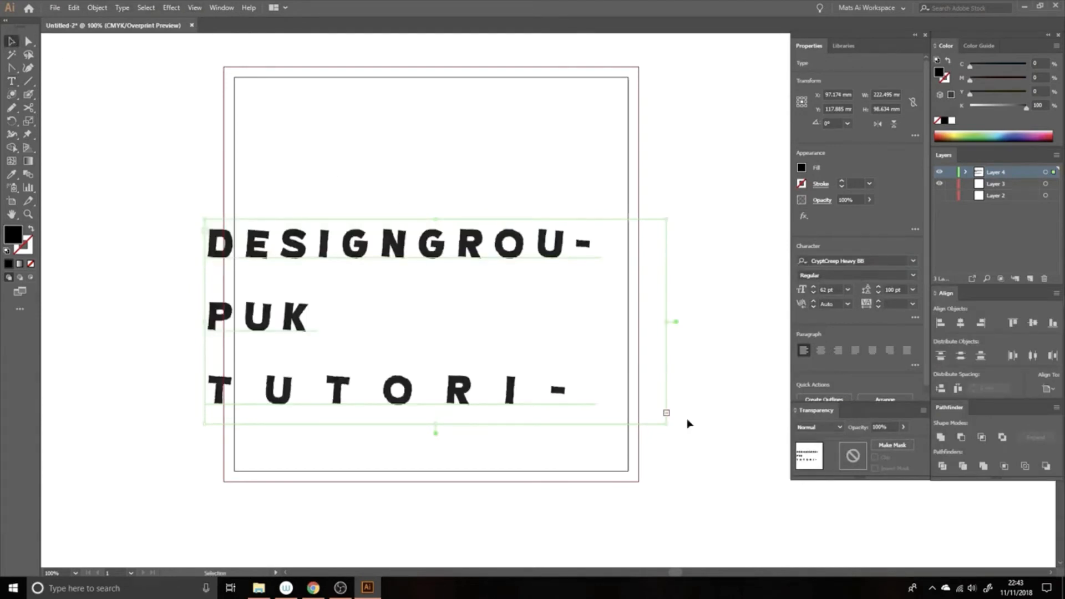
{"action": "left_click_drag", "start_coordinate": [666, 423], "coordinate": [745, 370]}
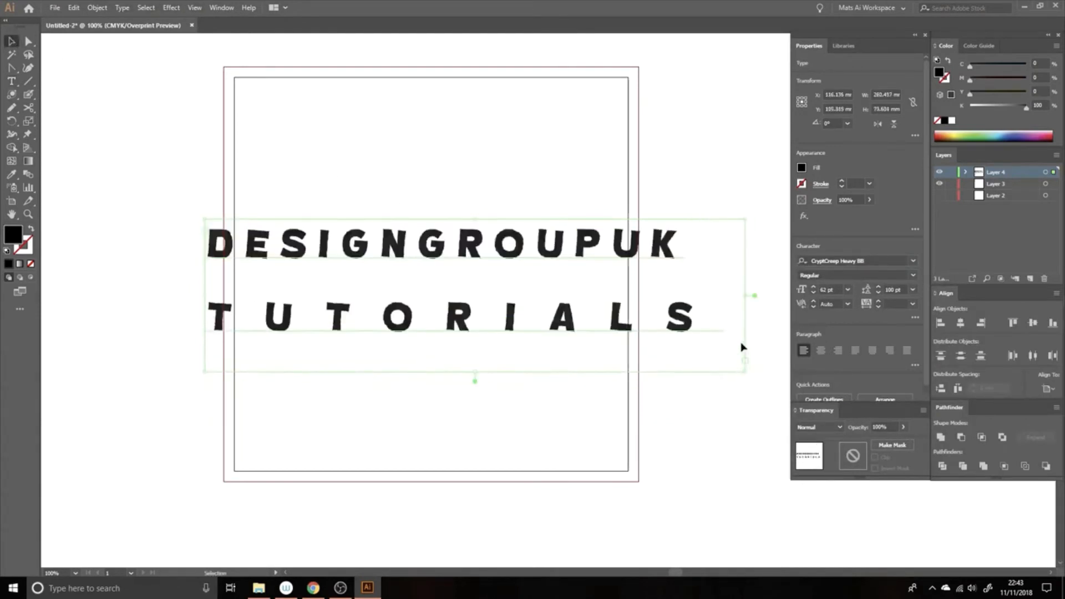
{"action": "left_click", "coordinate": [913, 261]}
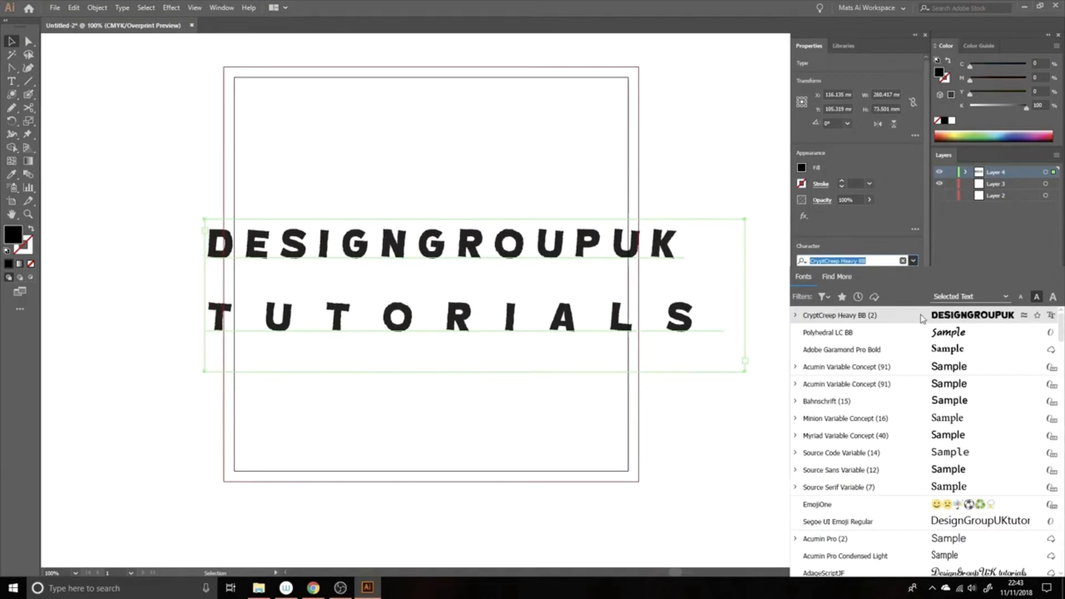
Browse fonts similar to CryptCreep Heavy BB, then return to the full font list
{"action": "left_click", "coordinate": [1024, 316]}
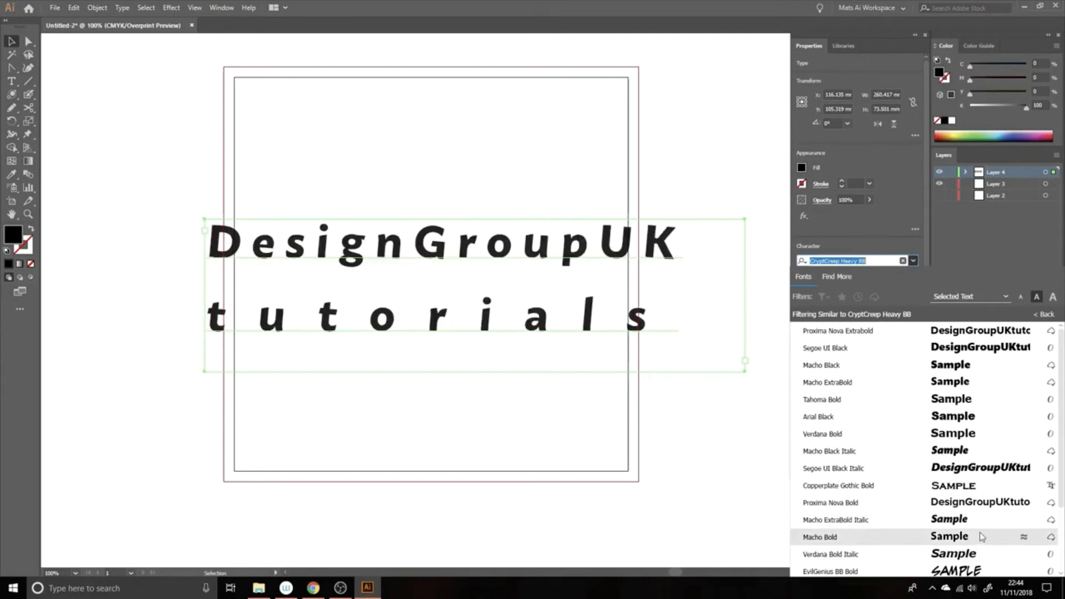
{"action": "scroll", "coordinate": [972, 465], "scroll_direction": "down", "scroll_amount": 1}
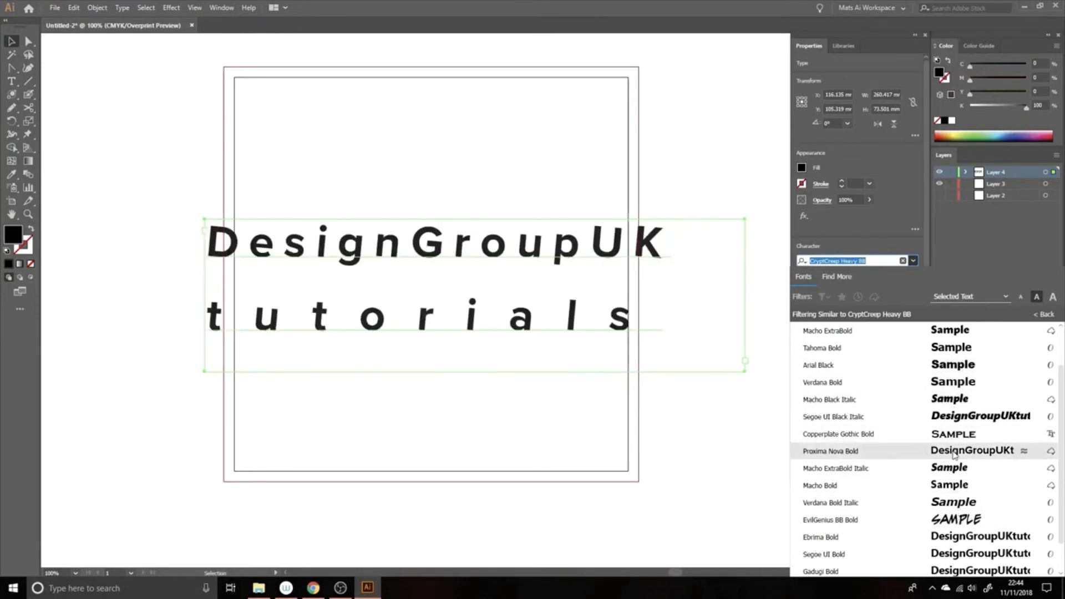
{"action": "scroll", "coordinate": [954, 466], "scroll_direction": "down", "scroll_amount": 1}
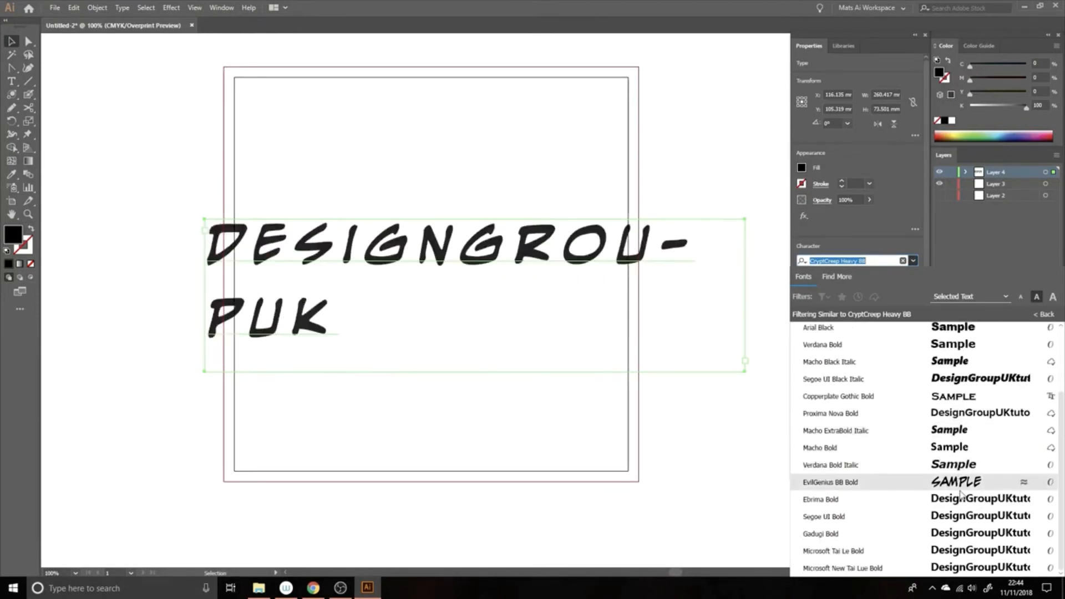
{"action": "scroll", "coordinate": [949, 361], "scroll_direction": "up", "scroll_amount": 3}
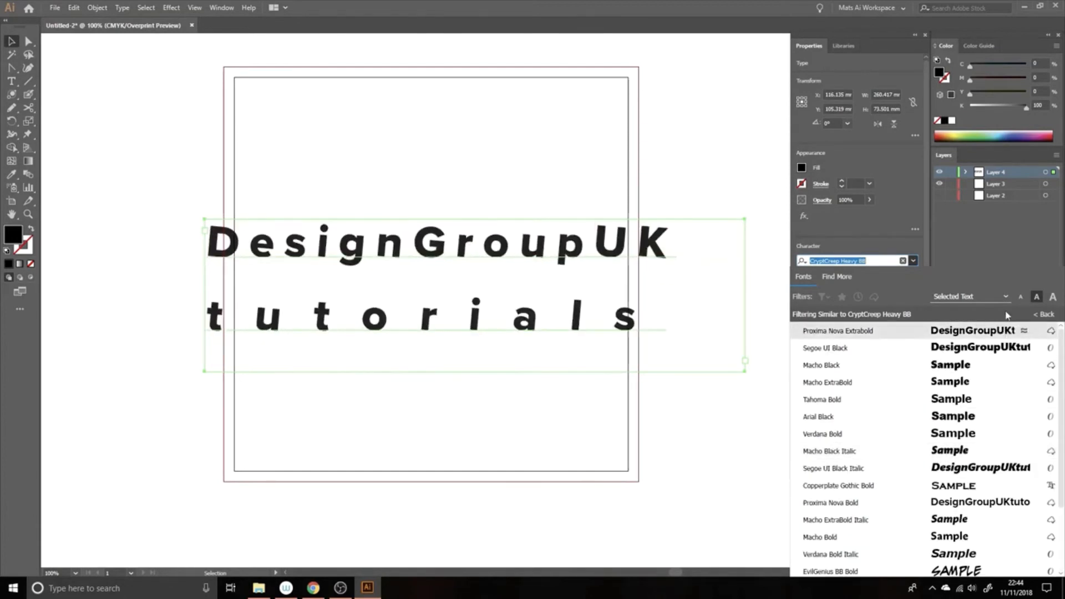
{"action": "left_click", "coordinate": [1047, 314]}
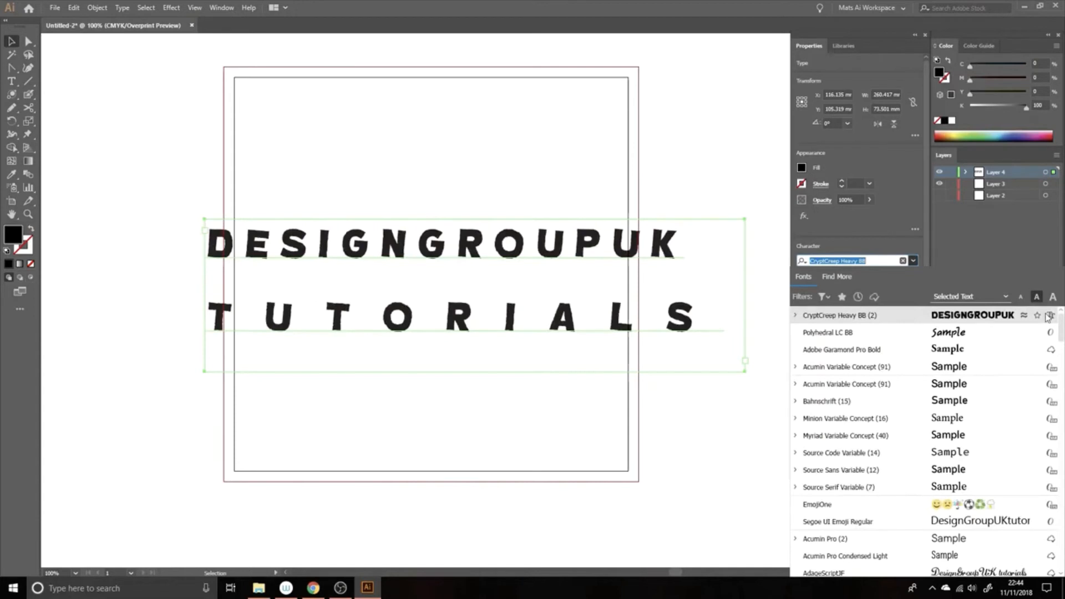
Set both text lines in Acumin Variable Concept at 62 pt
{"action": "left_click", "coordinate": [976, 370]}
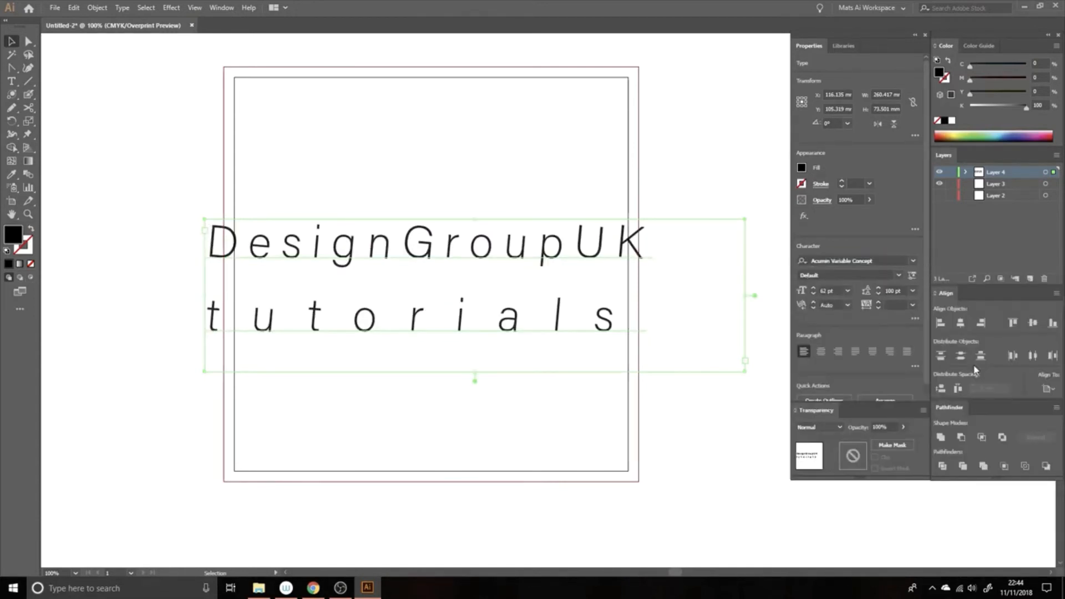
{"action": "left_click", "coordinate": [913, 260]}
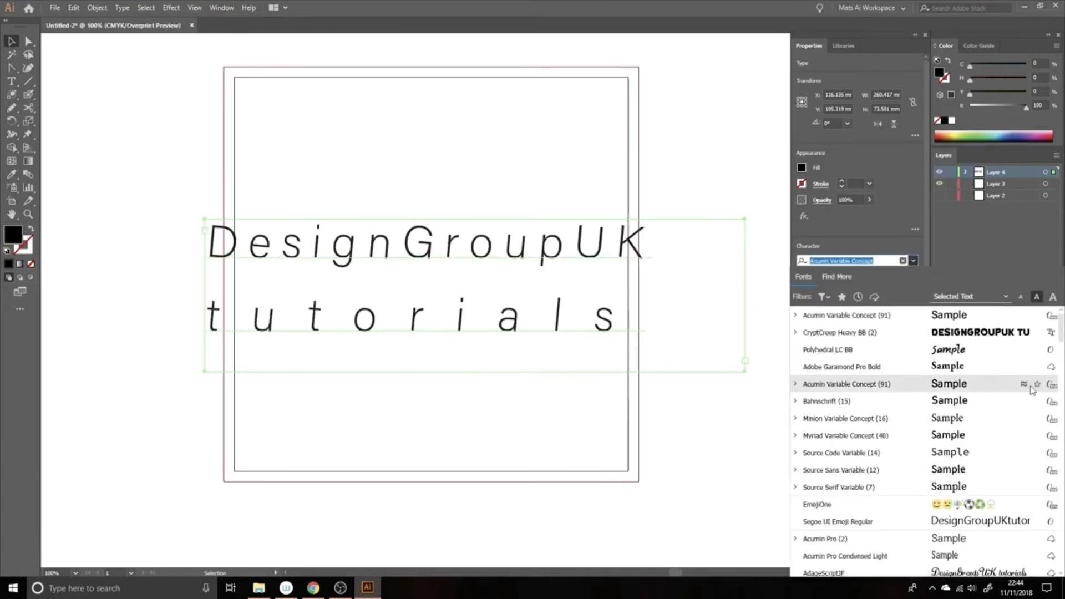
{"action": "left_click", "coordinate": [883, 385]}
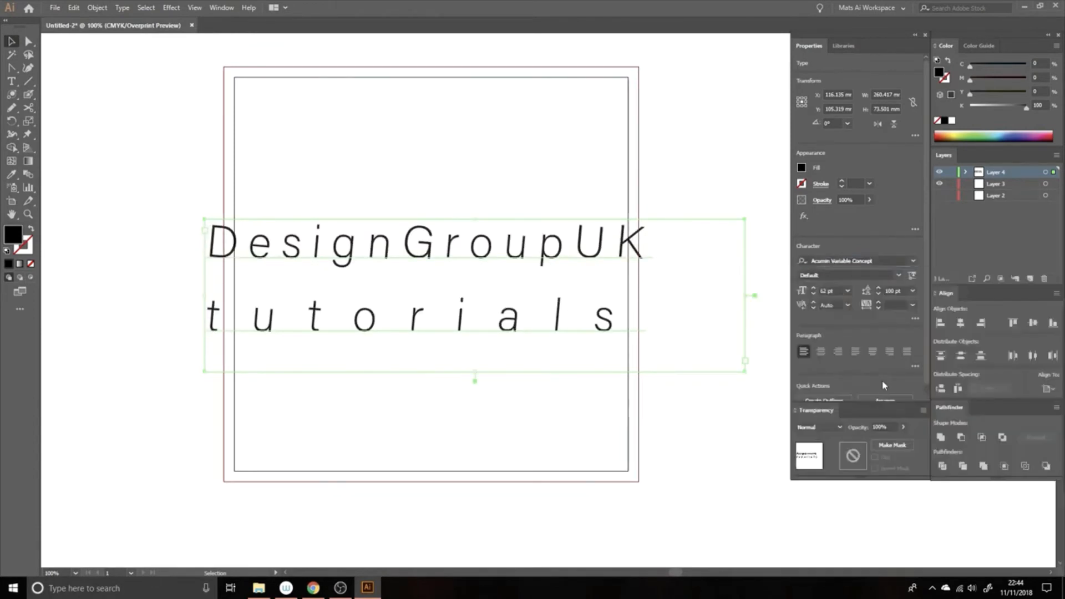
Set the Variable Font sliders to weight 900, width 50 and slant 12 (ExtraCondensed UltraBlack Italic)
{"action": "left_click", "coordinate": [913, 277]}
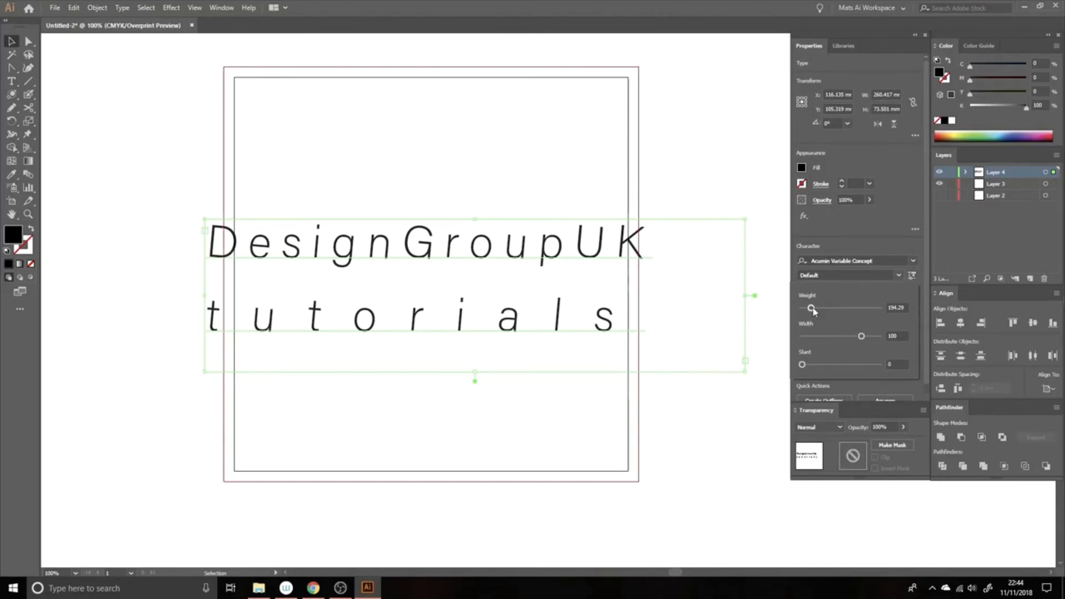
{"action": "left_click_drag", "start_coordinate": [813, 311], "coordinate": [829, 364]}
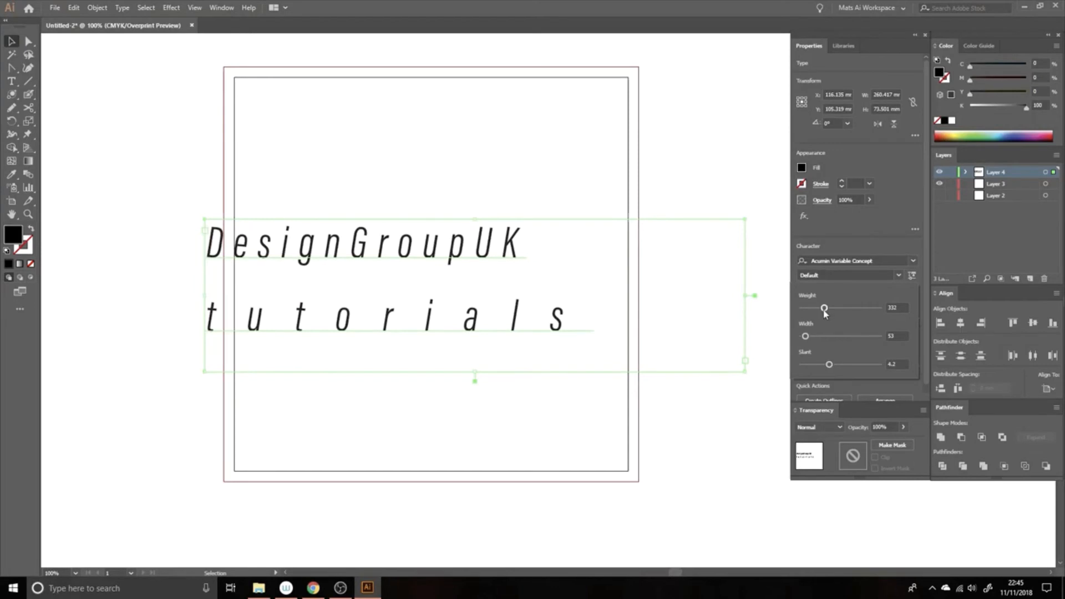
{"action": "left_click_drag", "start_coordinate": [824, 309], "coordinate": [792, 368]}
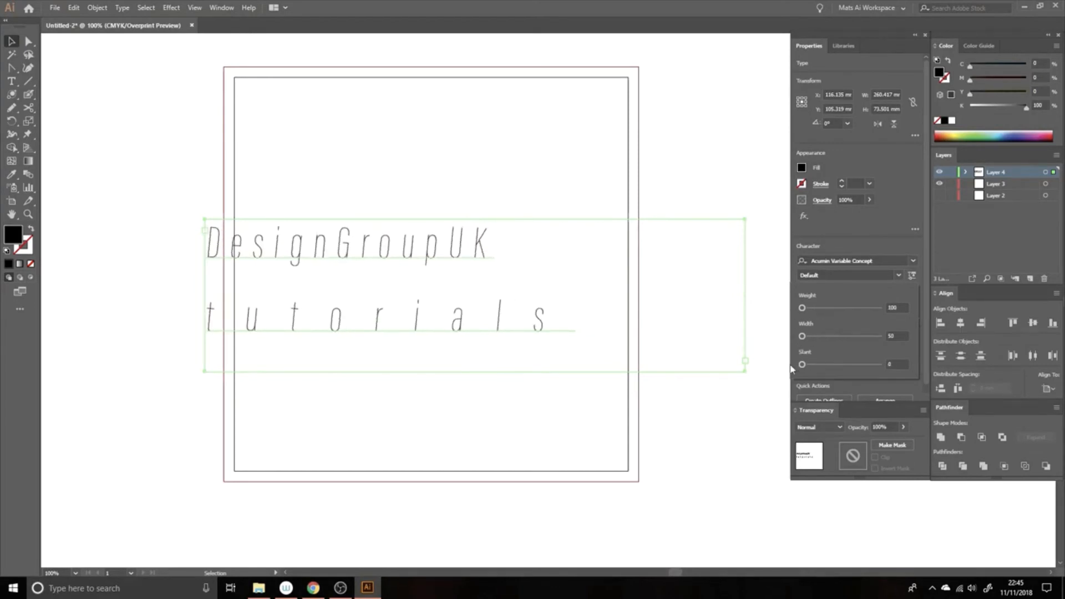
{"action": "left_click_drag", "start_coordinate": [802, 308], "coordinate": [880, 308]}
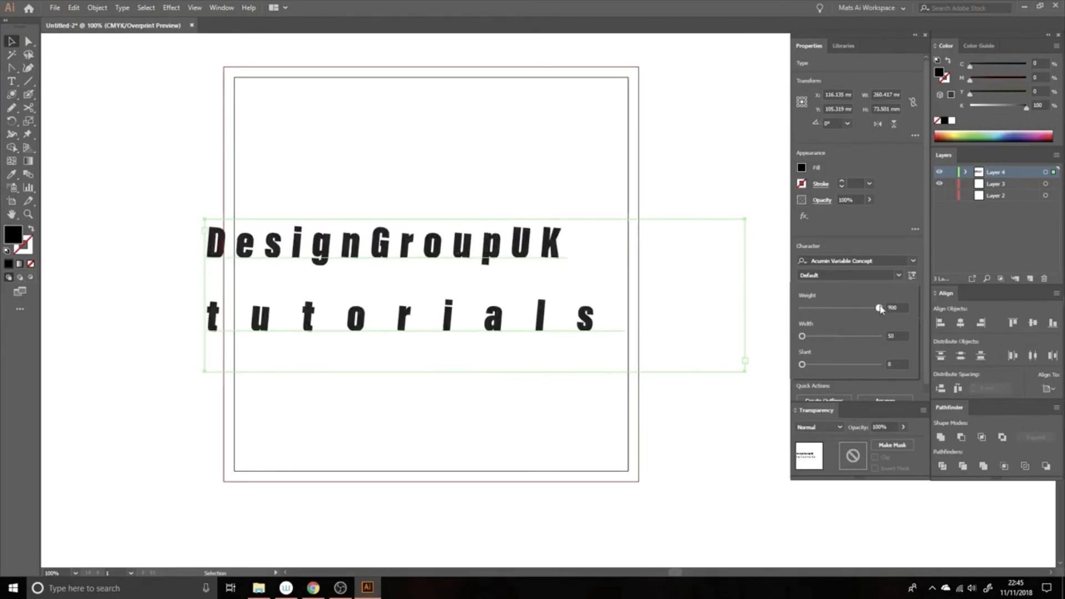
{"action": "left_click", "coordinate": [878, 336]}
{"action": "left_click", "coordinate": [878, 365]}
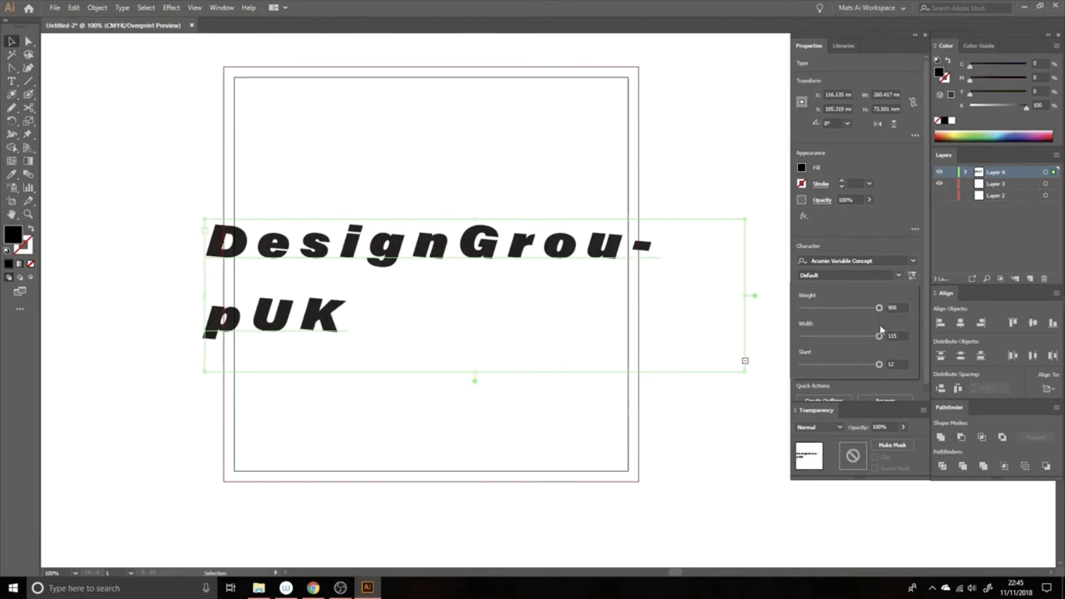
{"action": "left_click_drag", "start_coordinate": [879, 337], "coordinate": [768, 360]}
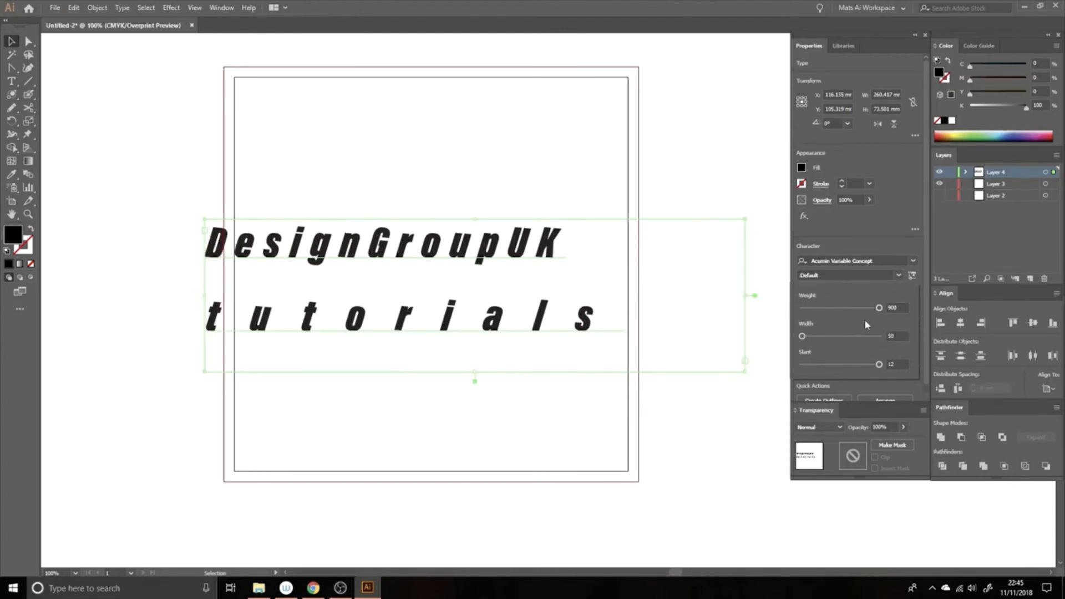
{"action": "left_click", "coordinate": [912, 275]}
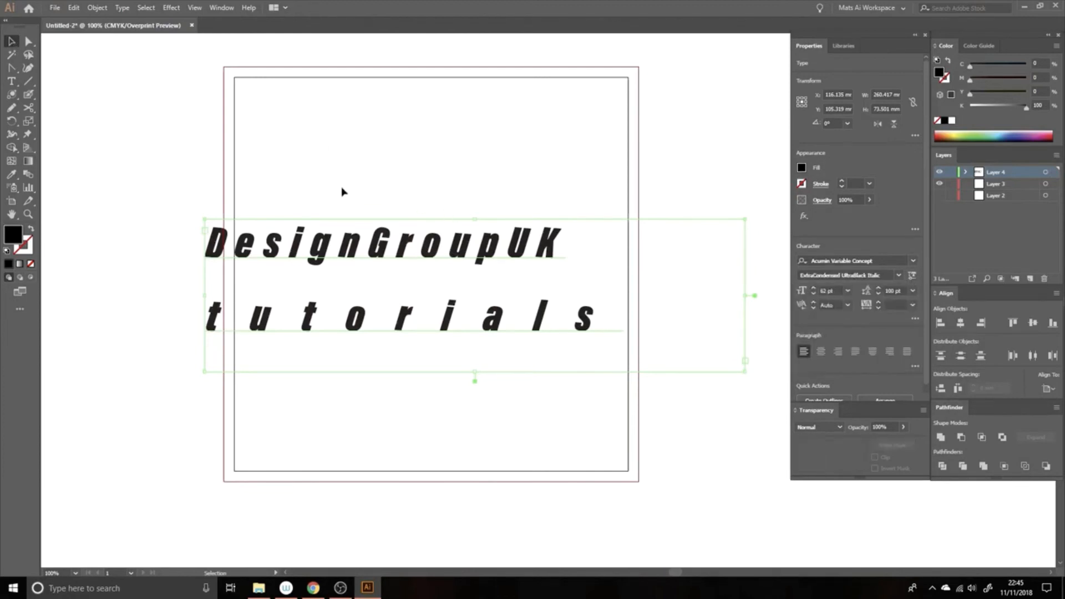
{"action": "left_click_drag", "start_coordinate": [341, 178], "coordinate": [428, 298]}
Delete the Acumin text object from the artboard
{"action": "key", "text": "Delete"}
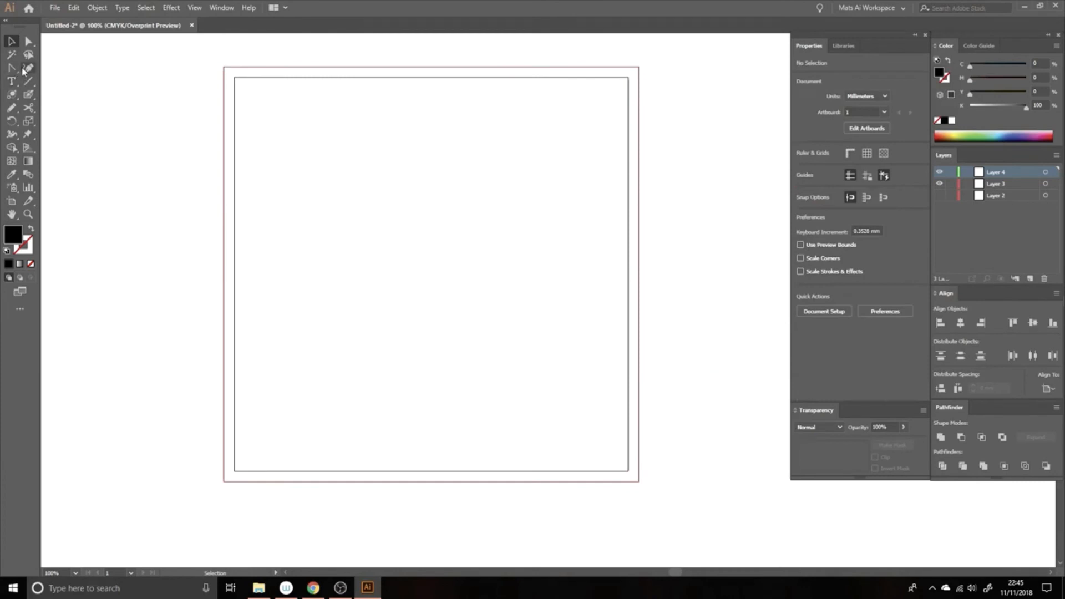
{"action": "left_click", "coordinate": [11, 81]}
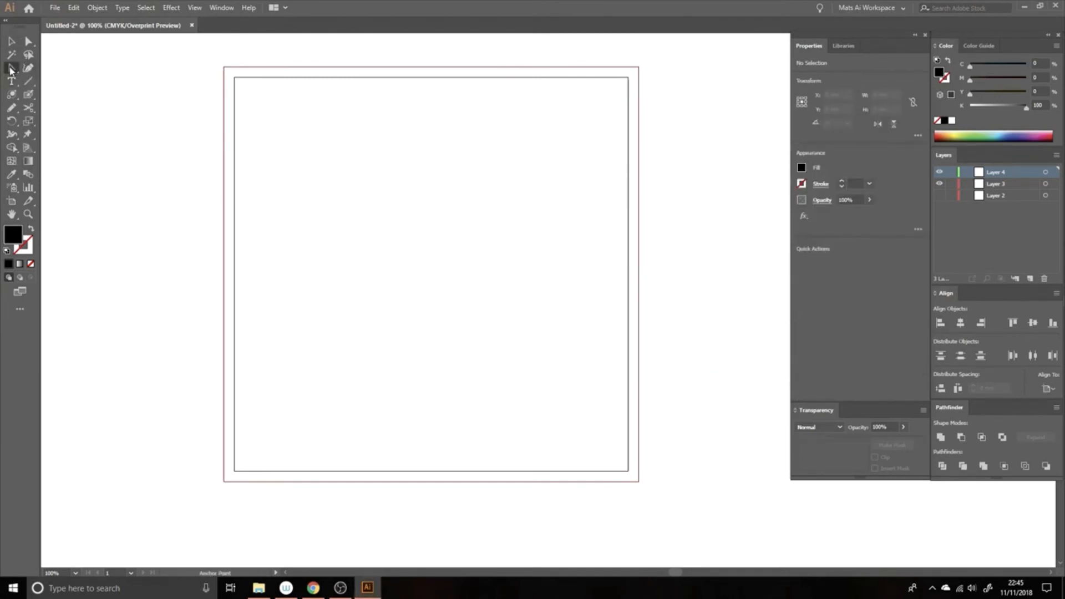
{"action": "left_click", "coordinate": [11, 68]}
{"action": "left_click", "coordinate": [56, 67]}
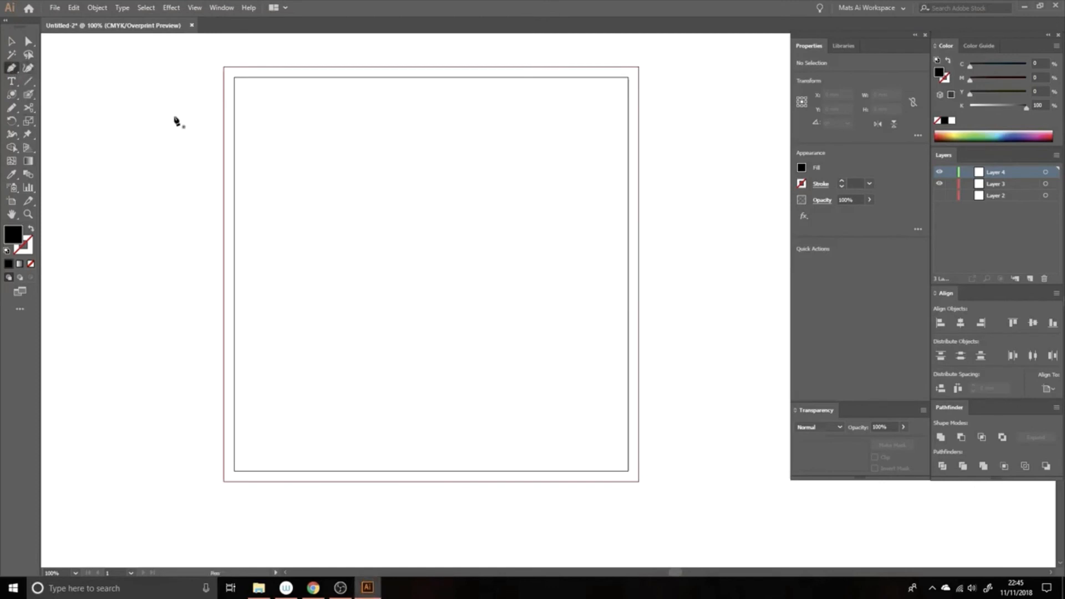
Draw an S-shaped Pen path across the artboard with a 1 pt black stroke and no fill
{"action": "left_click", "coordinate": [258, 263]}
{"action": "left_click_drag", "start_coordinate": [407, 264], "coordinate": [497, 298]}
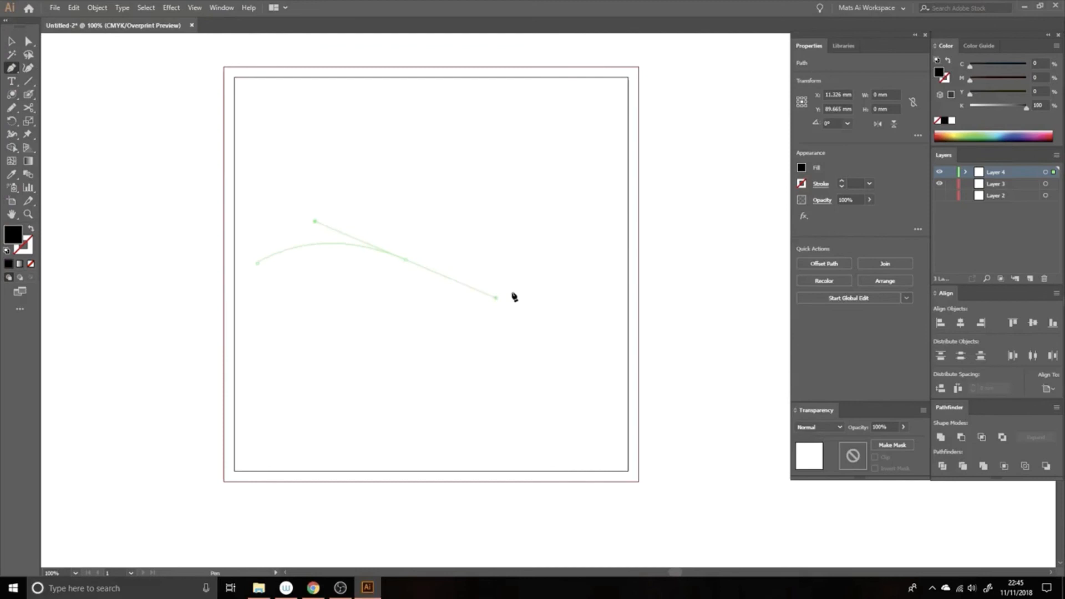
{"action": "left_click", "coordinate": [600, 259]}
{"action": "key", "text": "v"}
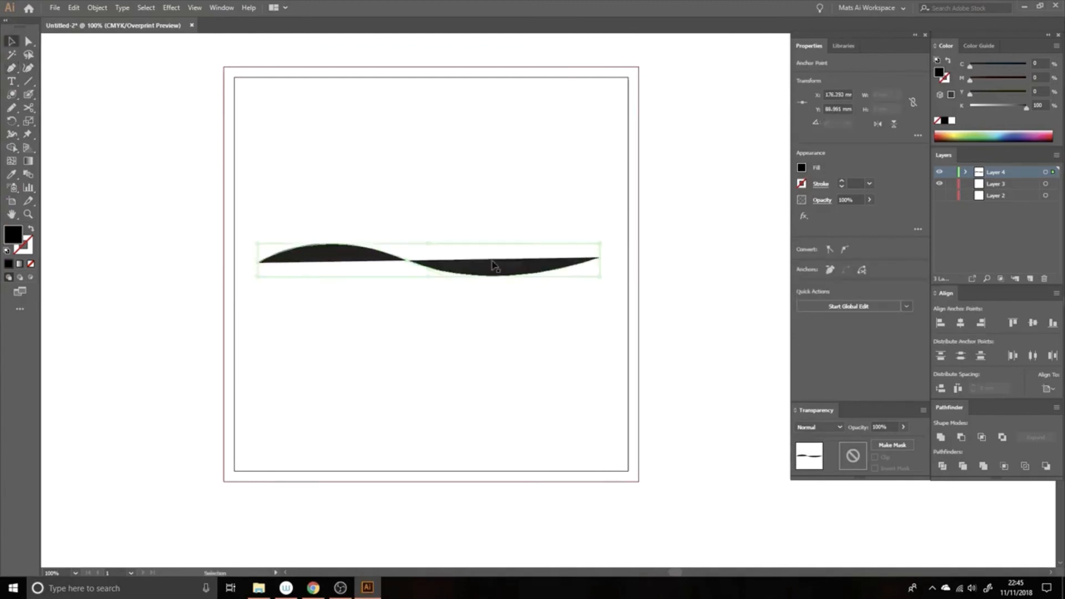
{"action": "left_click", "coordinate": [32, 231]}
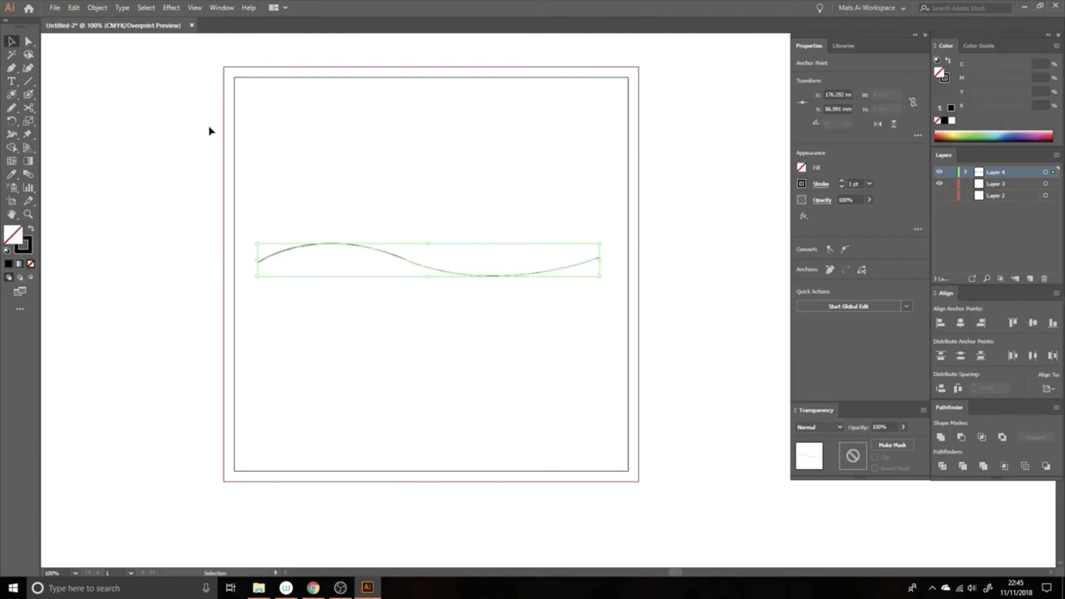
Type 'DesignGroupUK' along the wavy path with the Type on a Path tool
{"action": "left_click", "coordinate": [12, 82]}
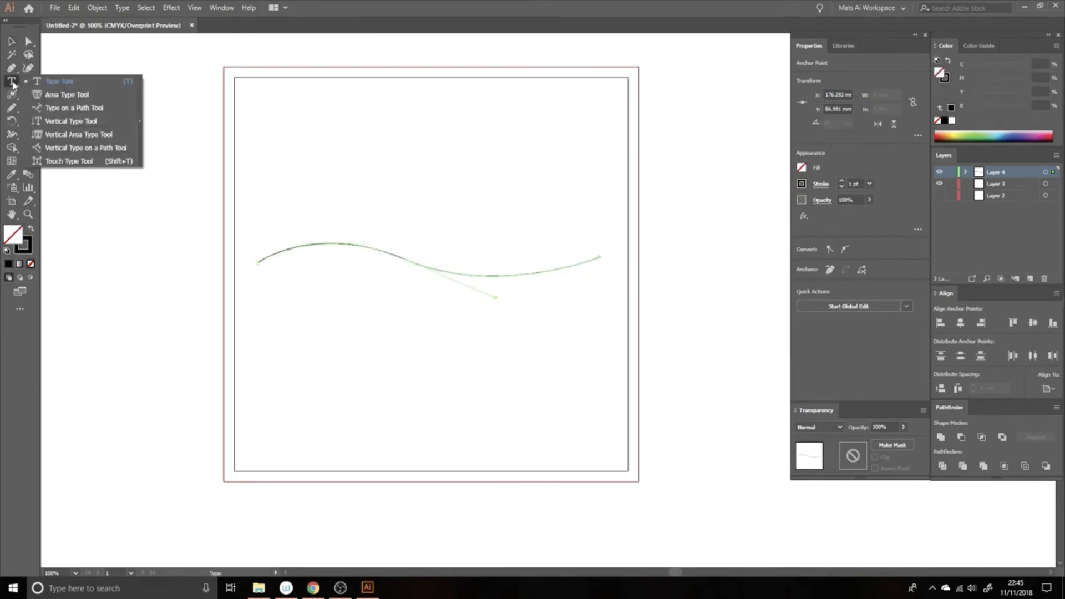
{"action": "left_click", "coordinate": [107, 110]}
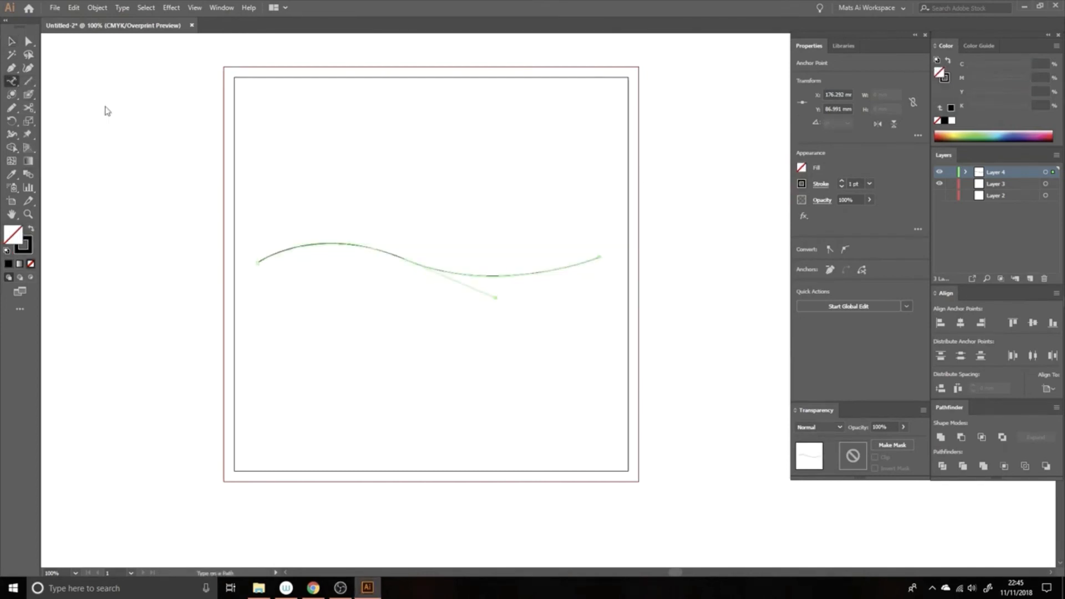
{"action": "left_click", "coordinate": [263, 258]}
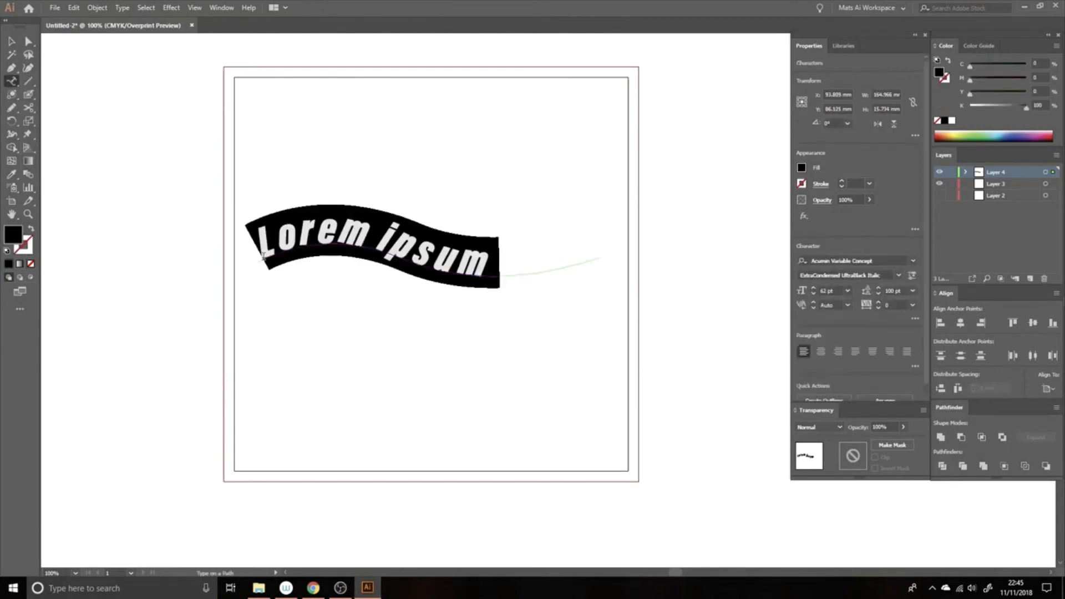
{"action": "type", "text": "Design"}
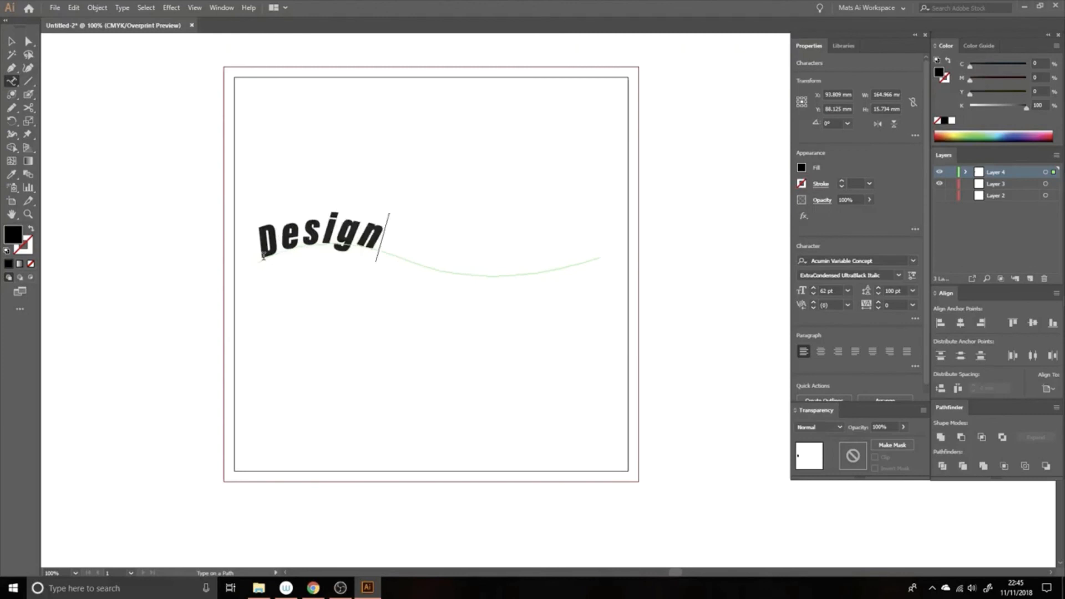
{"action": "type", "text": "Grou"}
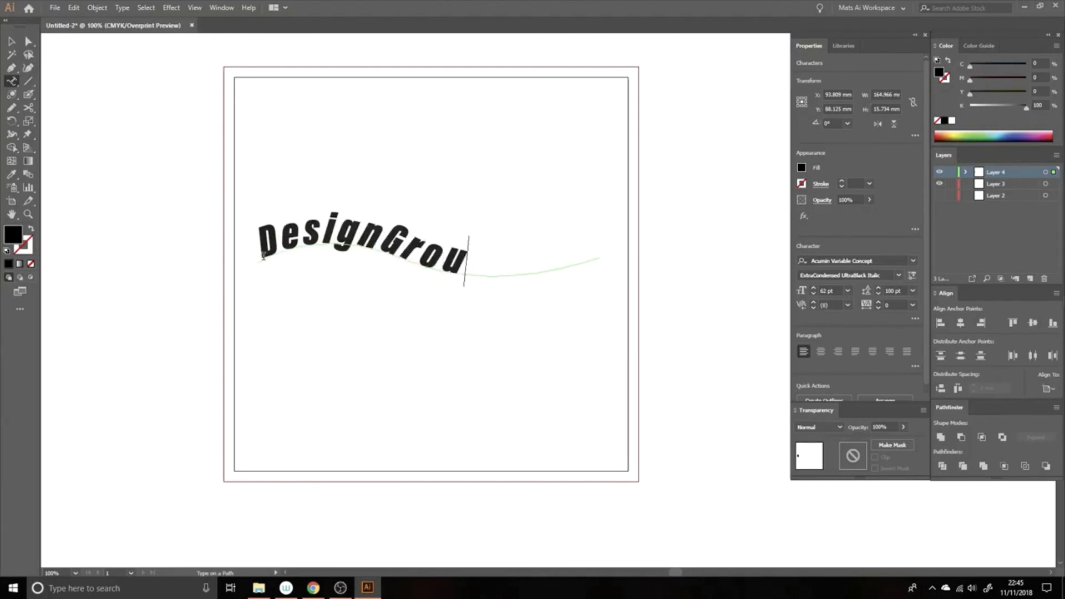
{"action": "type", "text": "pUK"}
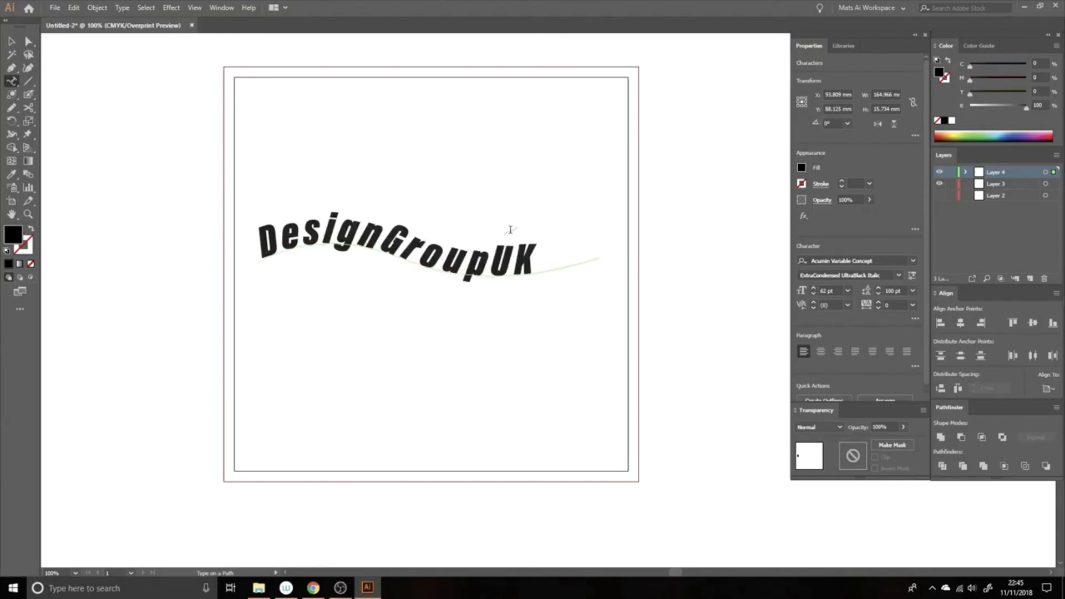
Set the path text's variable font to width 62, slant 0 and weight 532
{"action": "left_click_drag", "start_coordinate": [536, 258], "coordinate": [248, 236]}
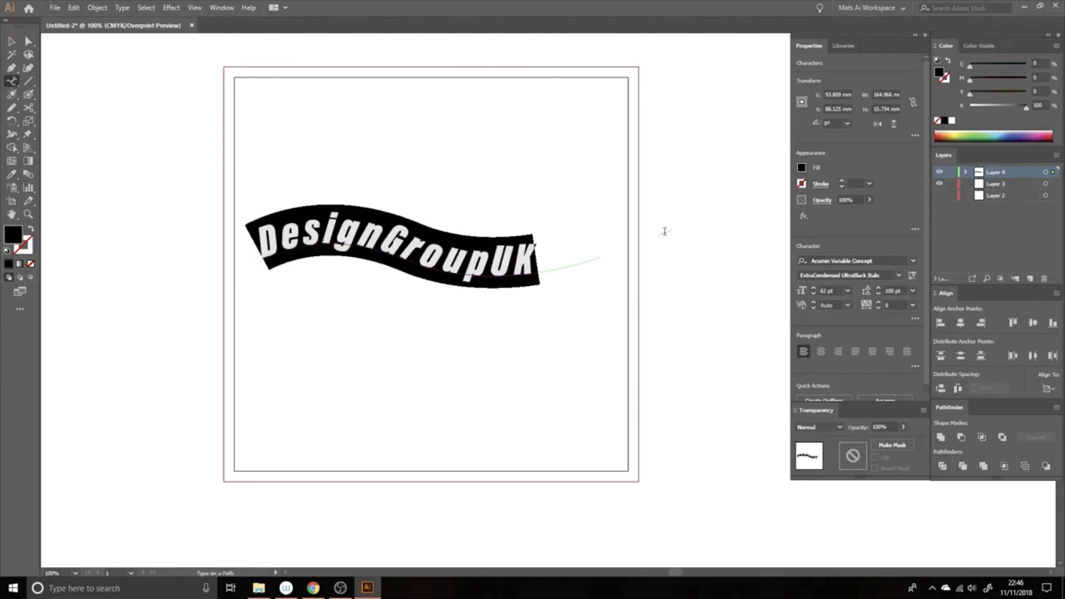
{"action": "left_click", "coordinate": [911, 278]}
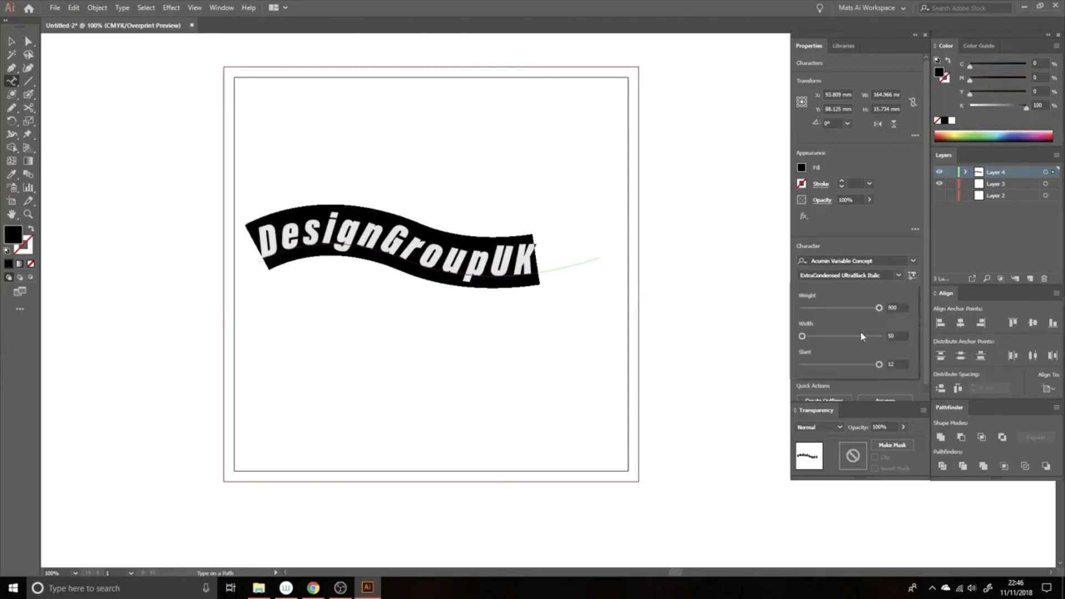
{"action": "left_click_drag", "start_coordinate": [802, 337], "coordinate": [817, 337]}
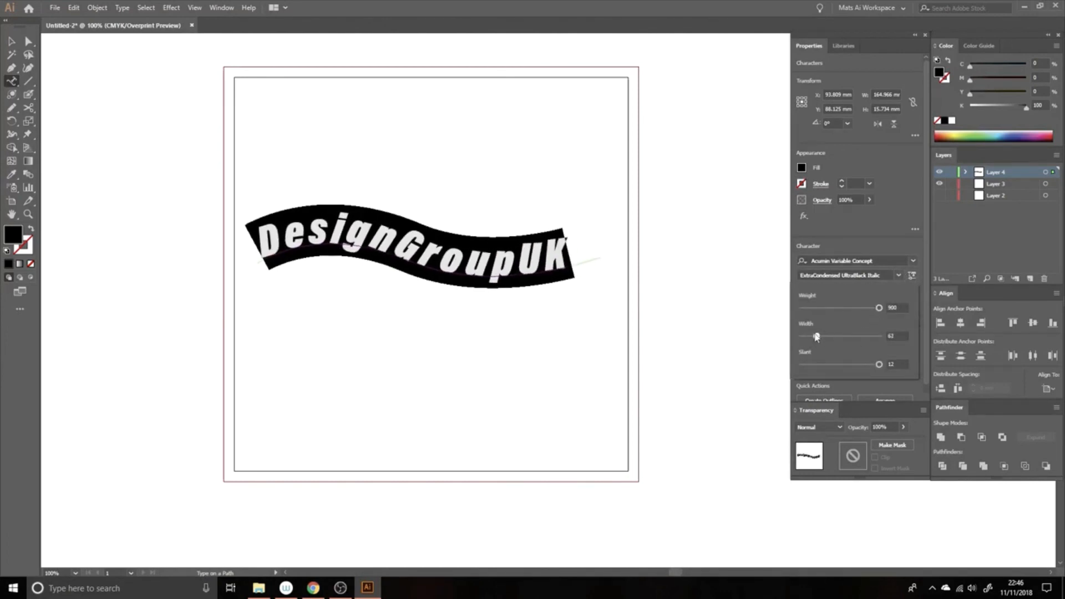
{"action": "left_click_drag", "start_coordinate": [863, 366], "coordinate": [779, 369]}
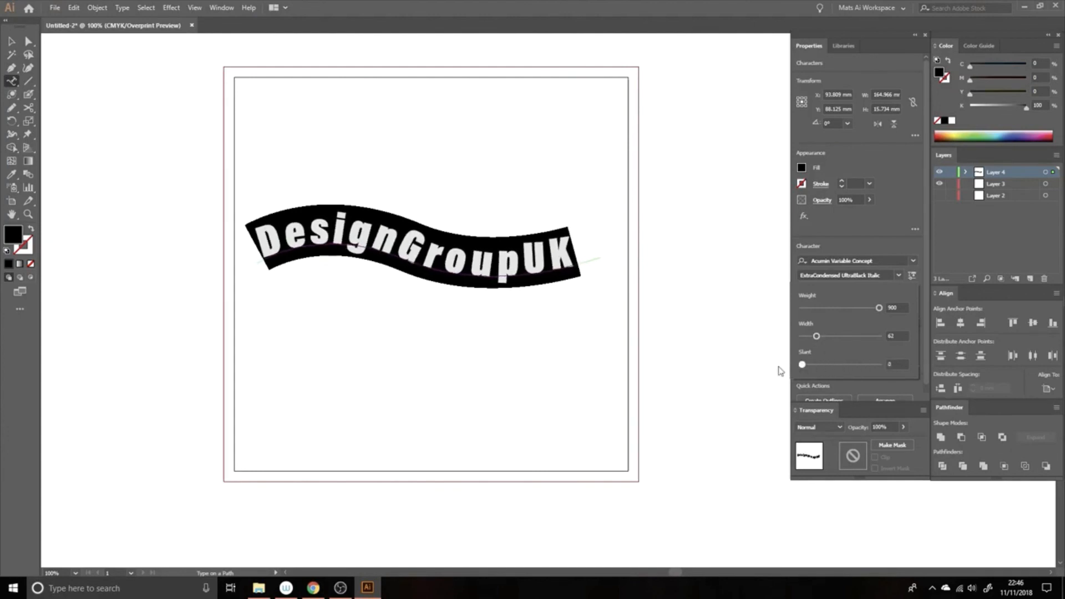
{"action": "mouse_move", "coordinate": [863, 311]}
{"action": "left_mouse_down"}
{"action": "mouse_move", "coordinate": [817, 312]}
{"action": "mouse_move", "coordinate": [875, 309]}
{"action": "mouse_move", "coordinate": [845, 318]}
{"action": "left_mouse_up"}
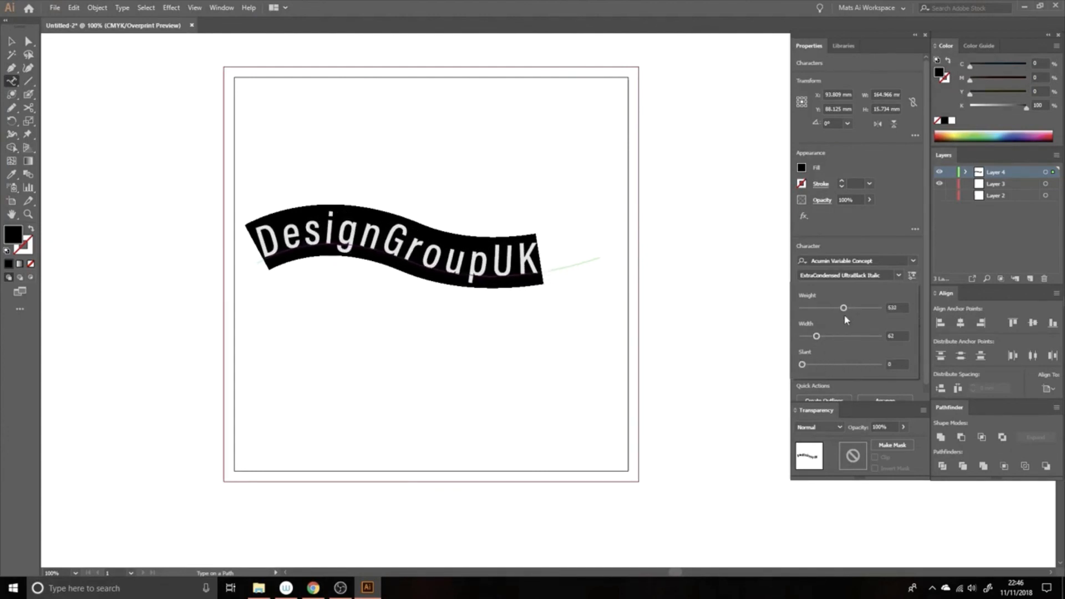
{"action": "left_click", "coordinate": [11, 41]}
{"action": "left_click", "coordinate": [418, 154]}
{"action": "left_click_drag", "start_coordinate": [487, 216], "coordinate": [466, 214]}
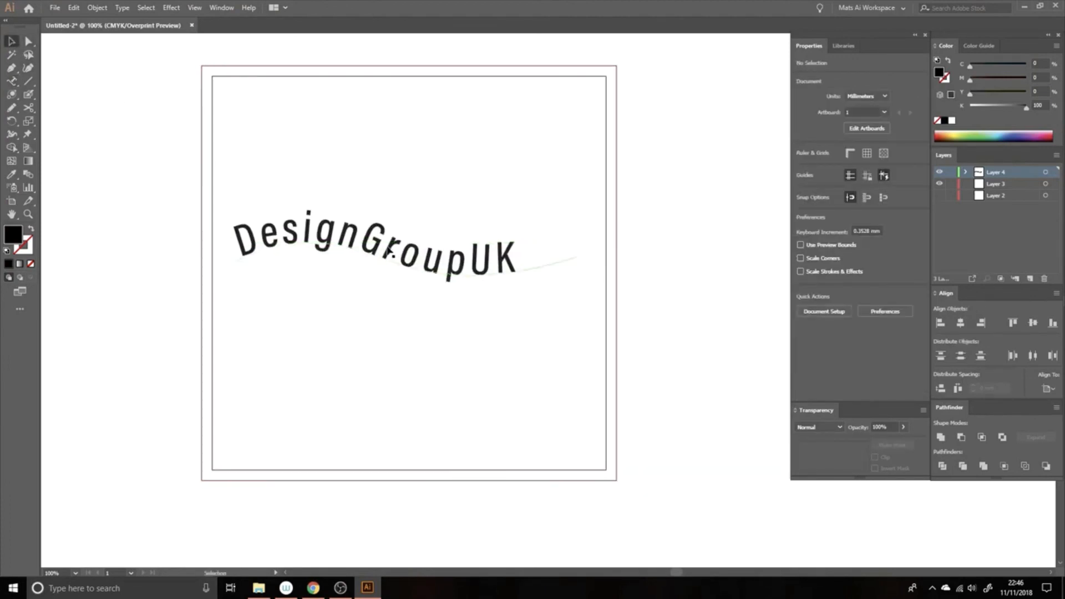
Try centre, right and then left alignment of DesignGroupUK along its path
{"action": "left_click", "coordinate": [389, 248]}
{"action": "left_click", "coordinate": [824, 353]}
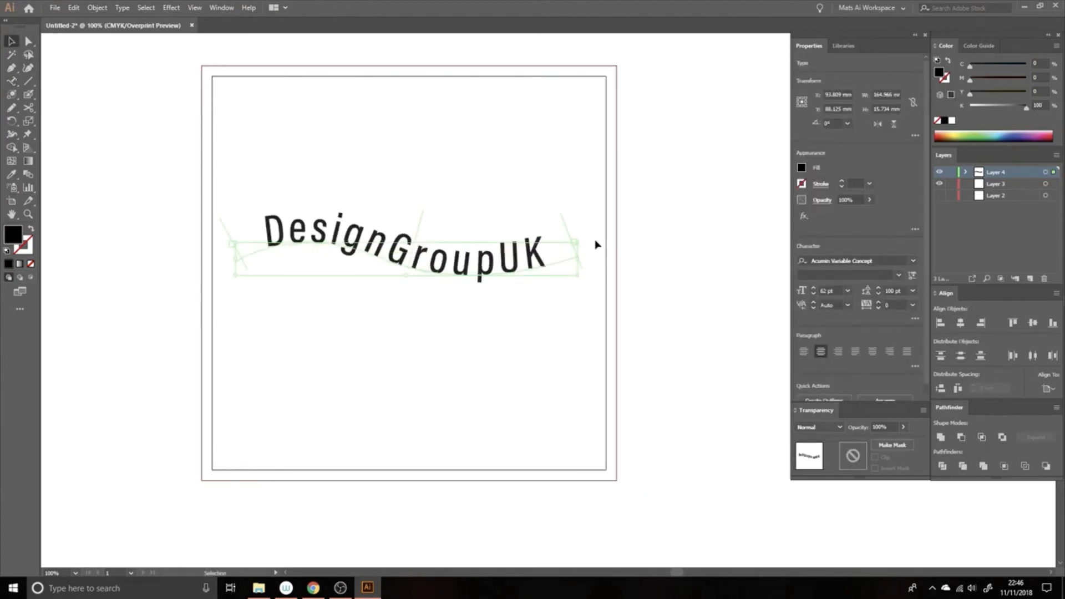
{"action": "left_click", "coordinate": [838, 351]}
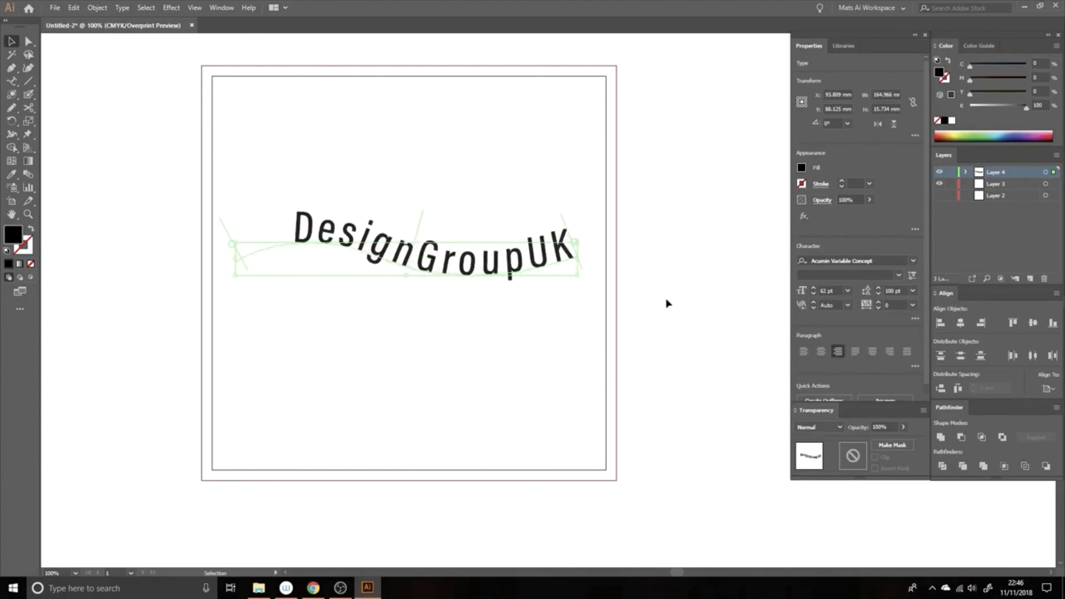
{"action": "left_click", "coordinate": [809, 353]}
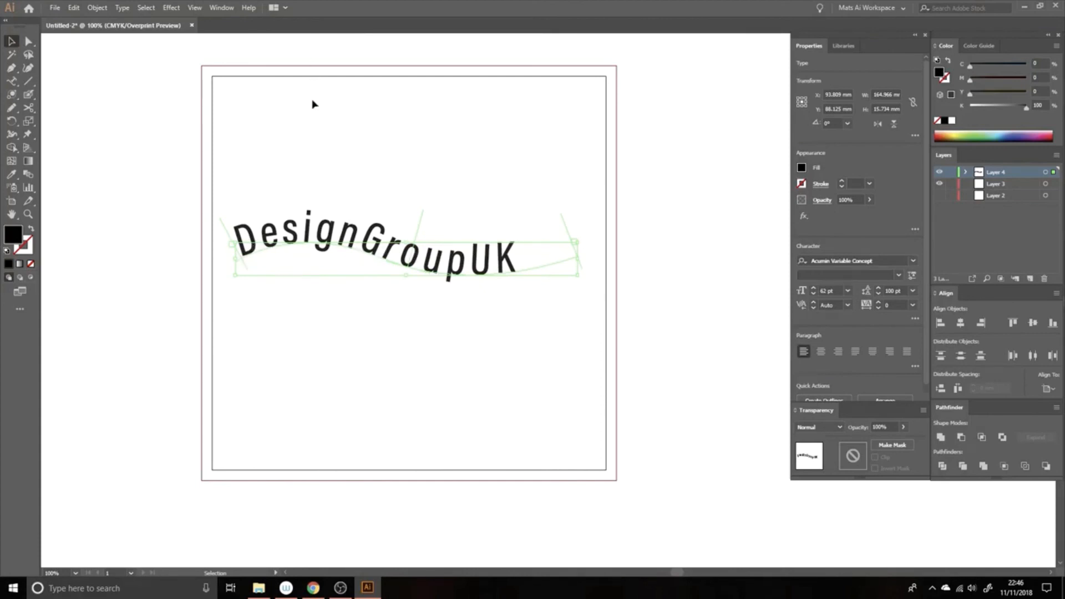
Select and delete the curved DesignGroupUK text object
{"action": "left_click_drag", "start_coordinate": [274, 155], "coordinate": [428, 265]}
{"action": "key", "text": "Delete"}
{"action": "left_click", "coordinate": [12, 82]}
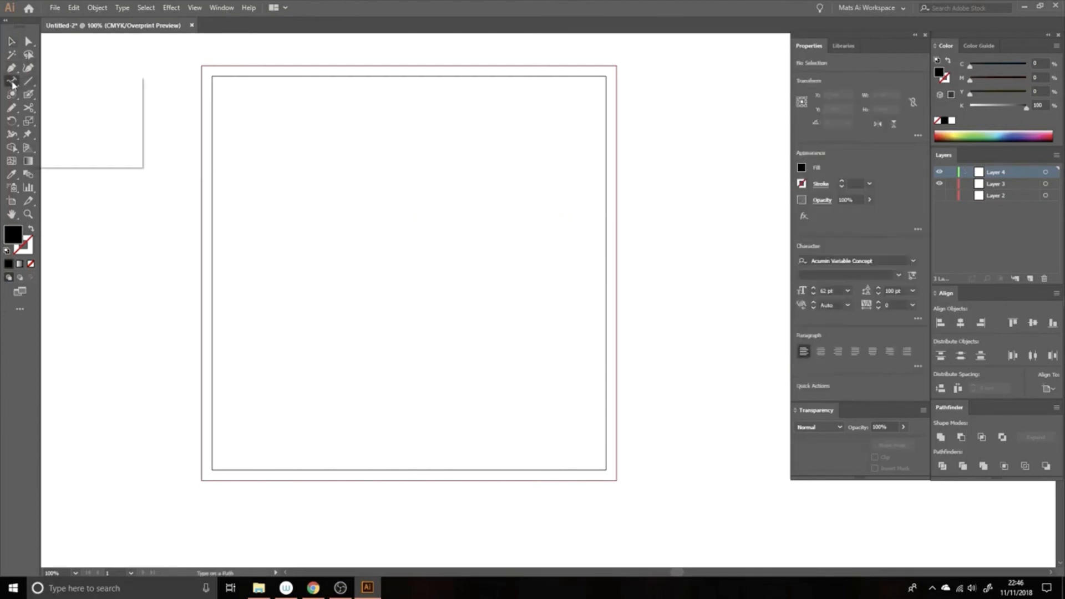
Place vertical Lorem ipsum placeholder text on the artboard with tracking set to -160
{"action": "left_click", "coordinate": [69, 121]}
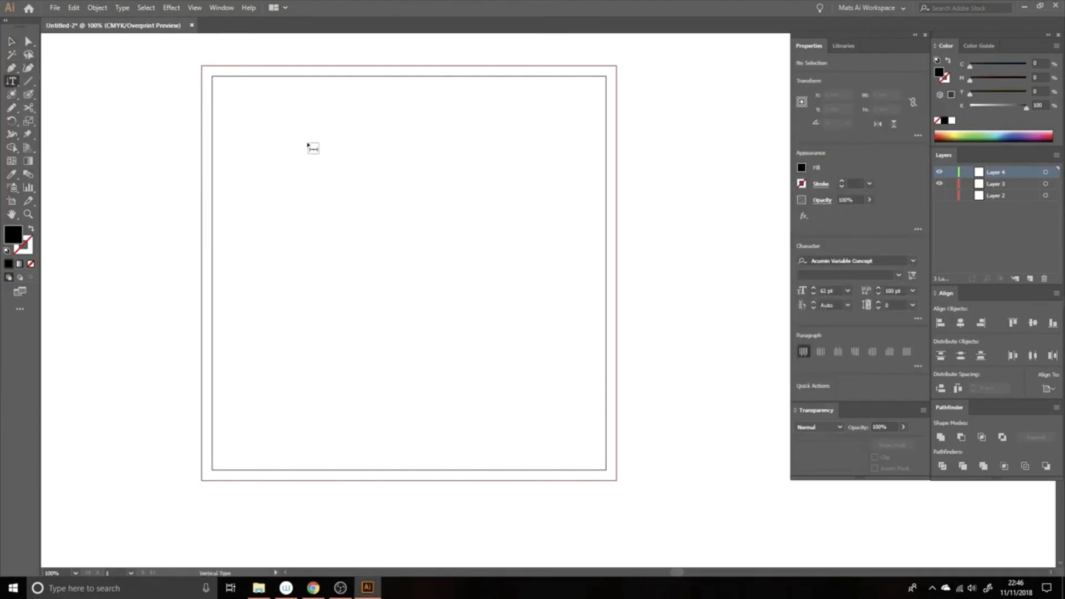
{"action": "left_click", "coordinate": [306, 121]}
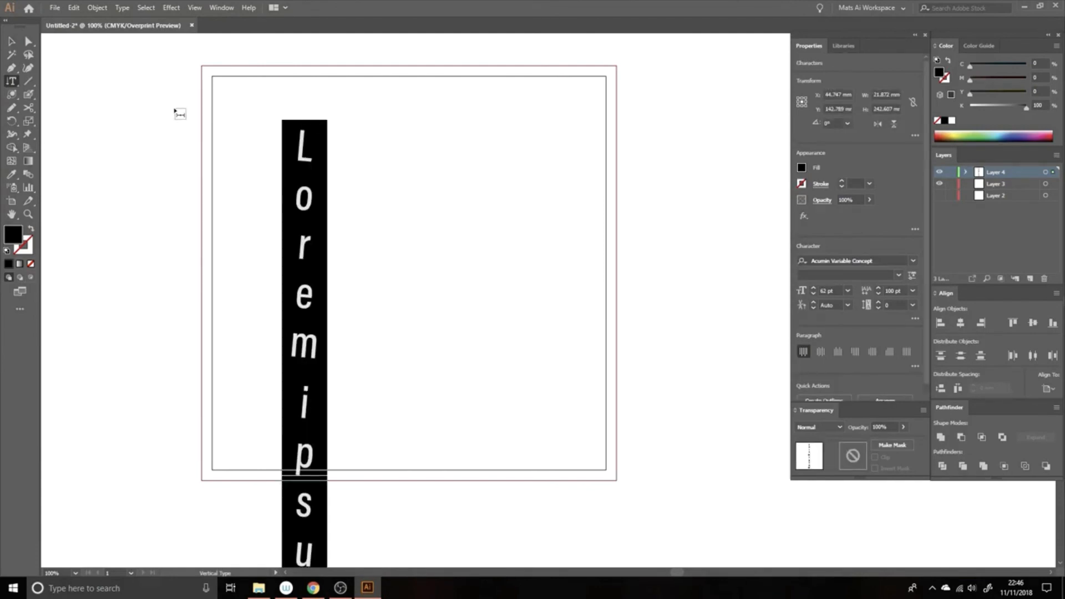
{"action": "key", "text": "alt+Left"}
{"action": "key", "text": "alt+Left"}
{"action": "key", "text": "alt+Left"}
{"action": "key", "text": "alt+Left"}
{"action": "key", "text": "alt+Left"}
{"action": "key", "text": "alt+Left"}
{"action": "key", "text": "alt+Left"}
{"action": "key", "text": "alt+Left"}
{"action": "key", "text": "alt+Left"}
{"action": "key", "text": "alt+Left"}
{"action": "key", "text": "alt+Left"}
{"action": "key", "text": "alt+Left"}
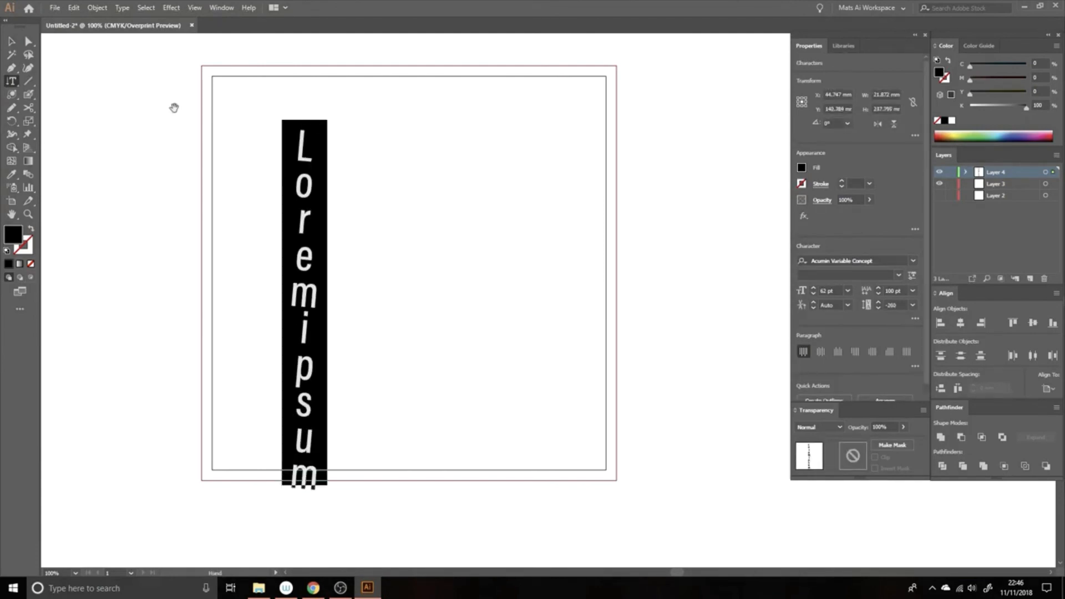
{"action": "key", "text": "alt+Right"}
{"action": "key", "text": "alt+Right"}
{"action": "key", "text": "alt+Right"}
{"action": "key", "text": "alt+Right"}
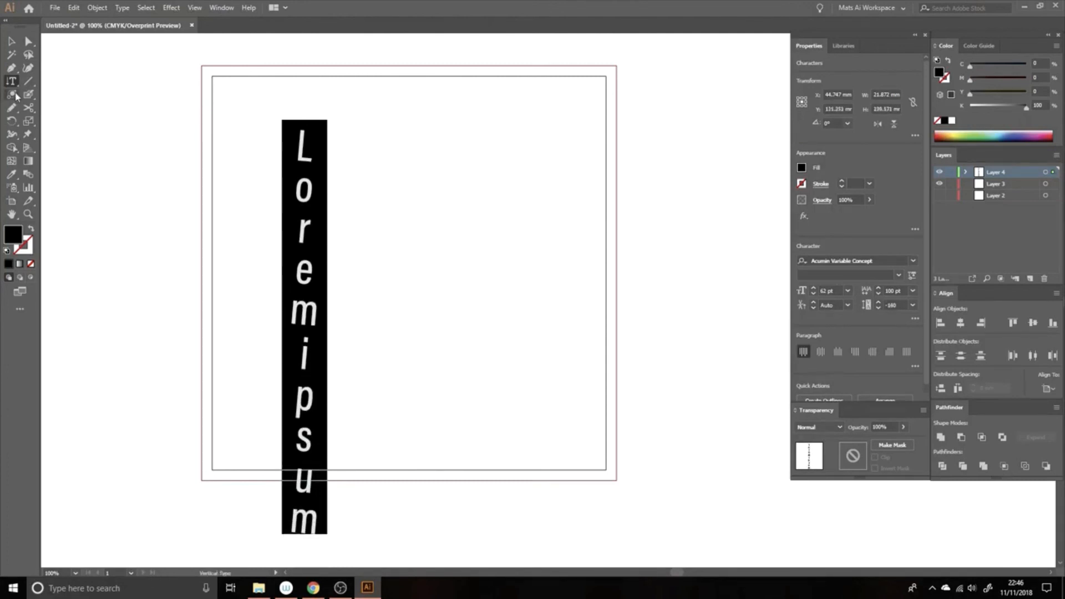
{"action": "left_click", "coordinate": [12, 41]}
{"action": "left_click", "coordinate": [47, 71]}
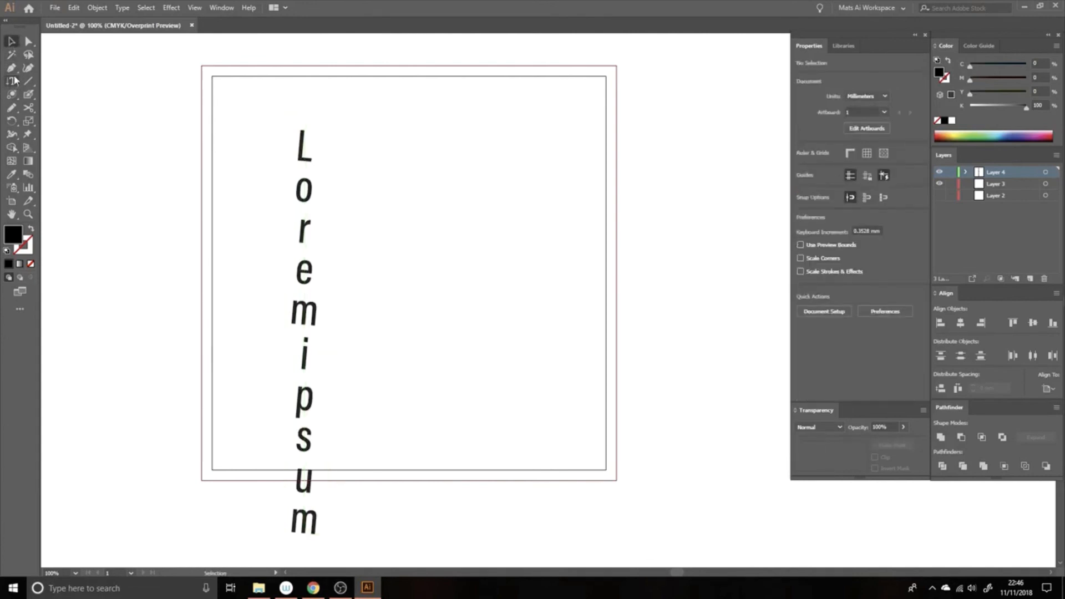
{"action": "left_click", "coordinate": [13, 81]}
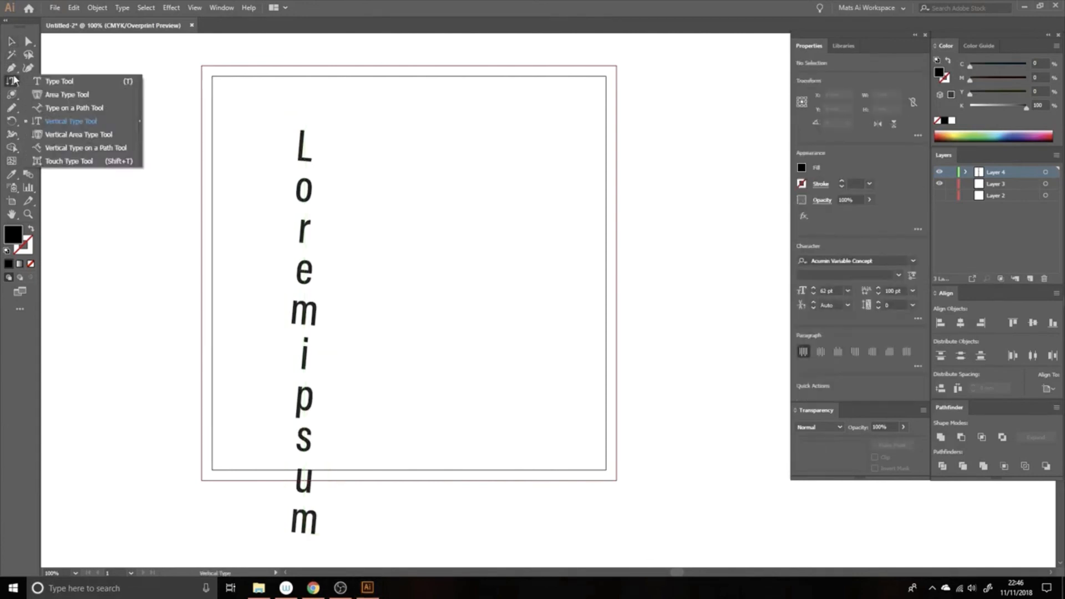